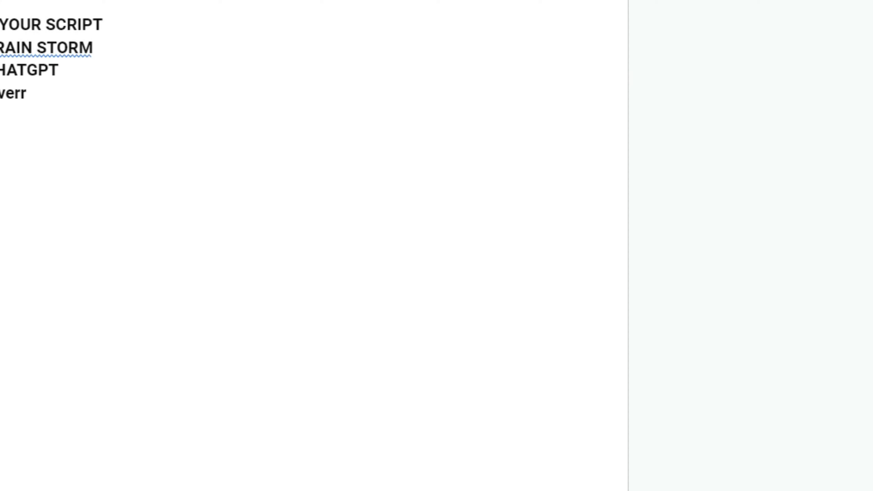
pyautogui.click(118, 128)
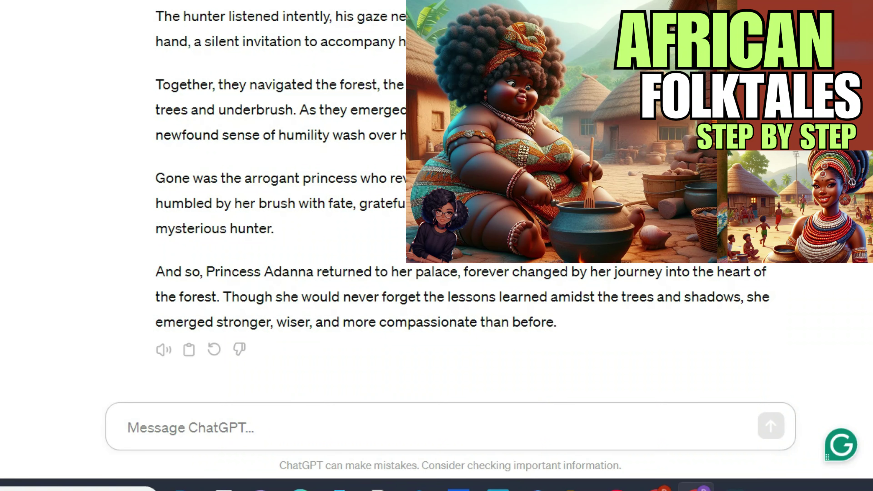
# Search Google for "microsoft ai image generator" and open Bing's Image Creator from Microsoft Designer page
pyautogui.moveTo(696, 487)
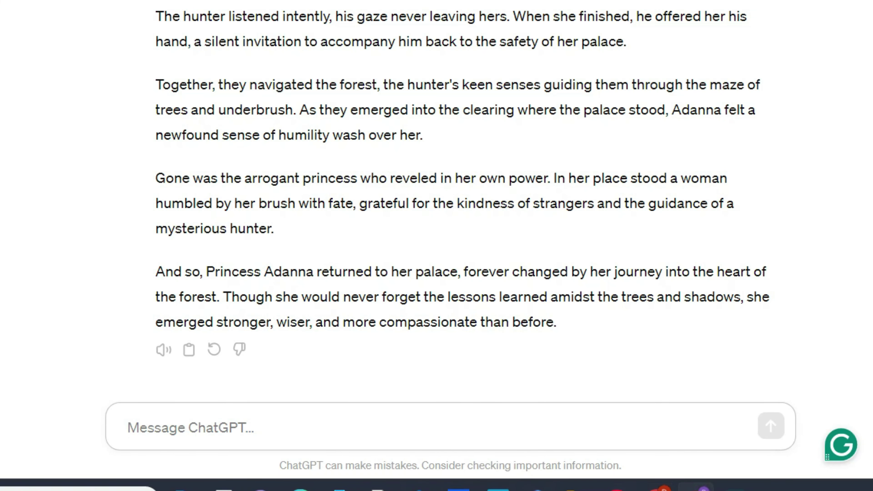
pyautogui.click(695, 487)
pyautogui.click(695, 487)
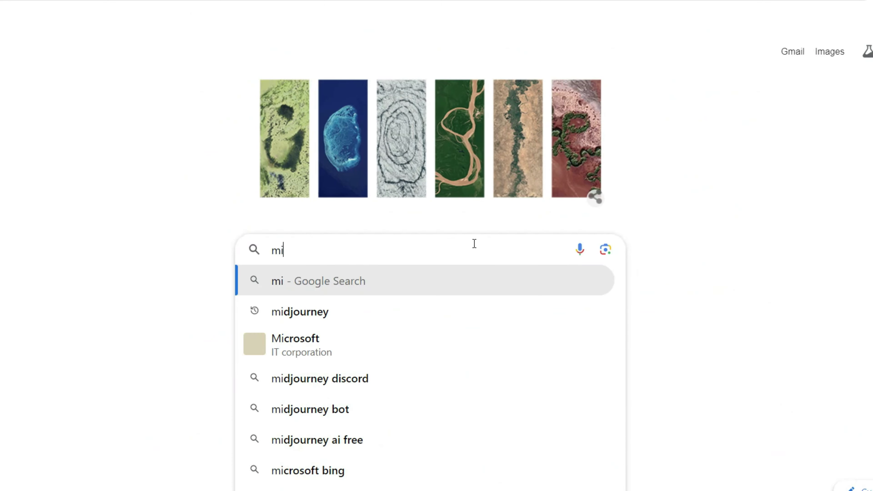
pyautogui.write('crosoft')
pyautogui.click(396, 373)
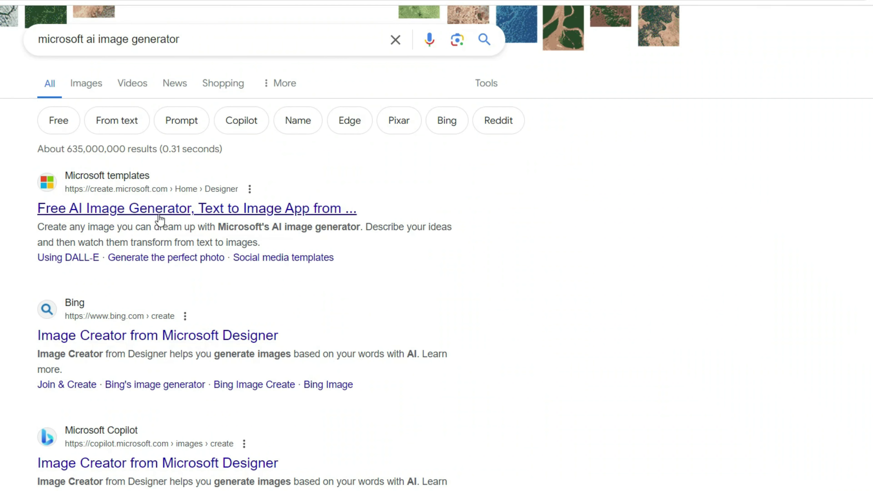
pyautogui.click(201, 339)
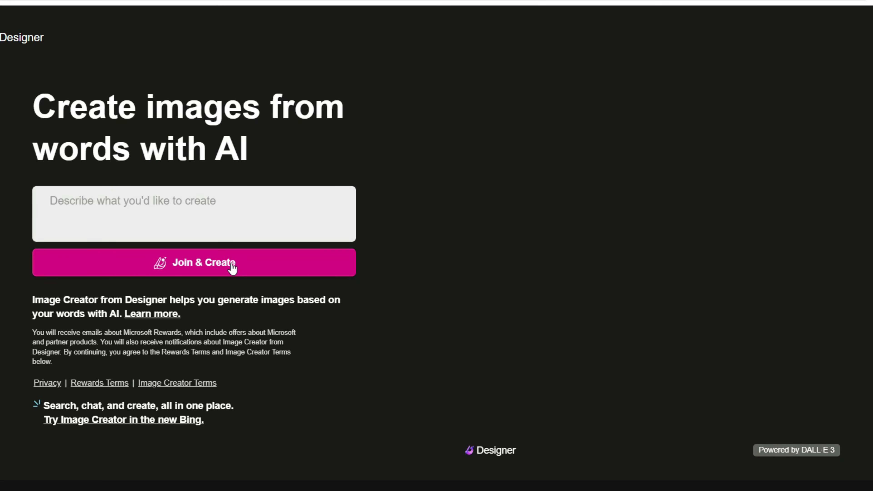
# Show the sign-in choices for joining Image Creator, and switch to the signed-in Image Creator page in Microsoft Edge
pyautogui.click(162, 258)
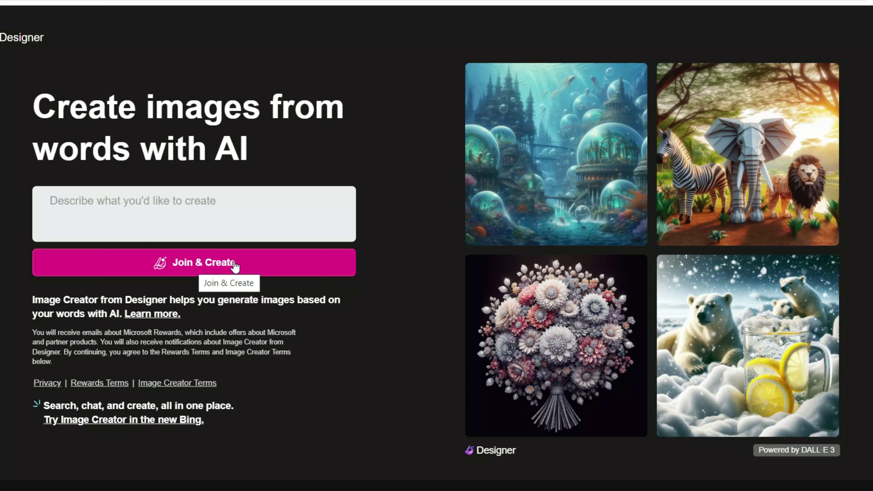
pyautogui.click(197, 262)
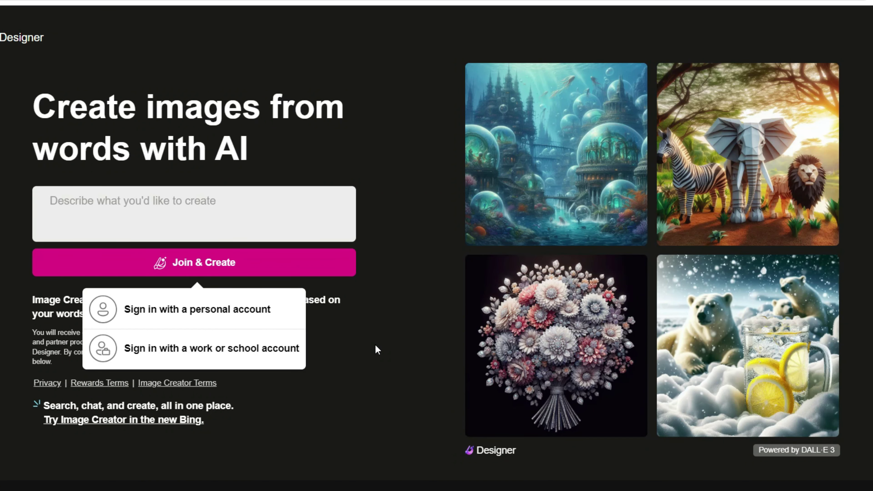
pyautogui.click(457, 471)
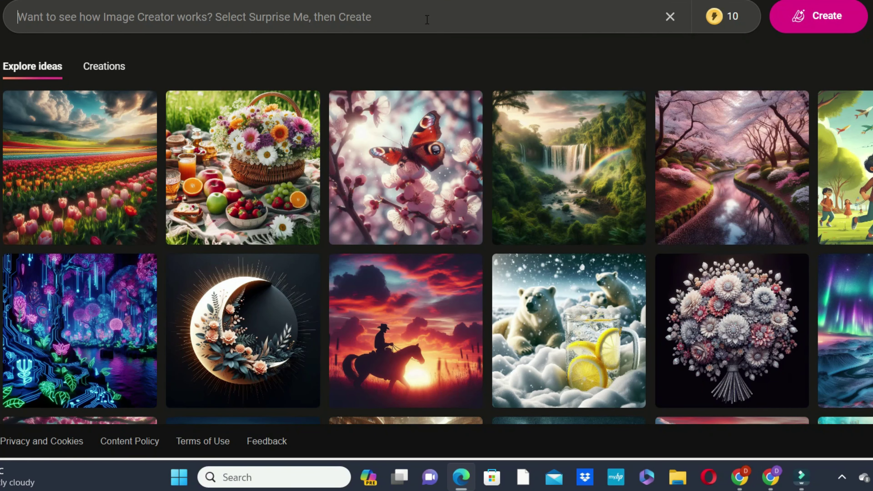
# Paste the prompt describing a worried young Igbo princess talking to a dark chocolate dwarf in a village forest and generate the images
pyautogui.moveTo(735, 28)
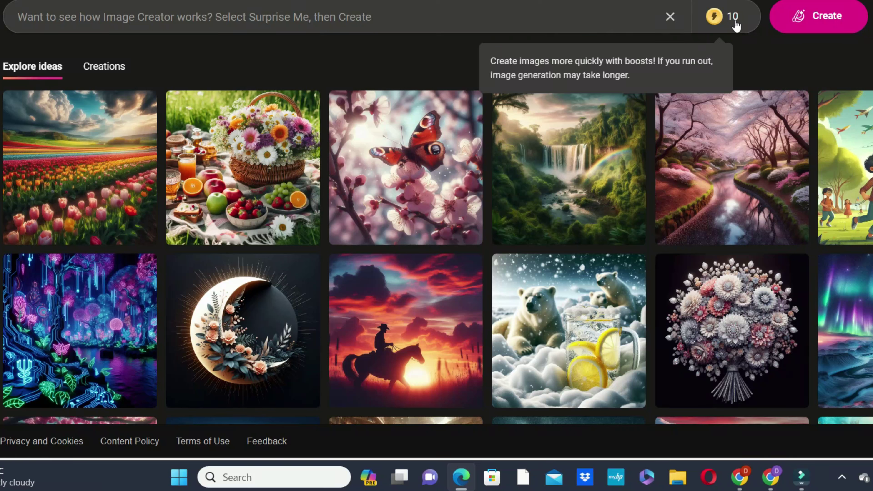
pyautogui.click(362, 25)
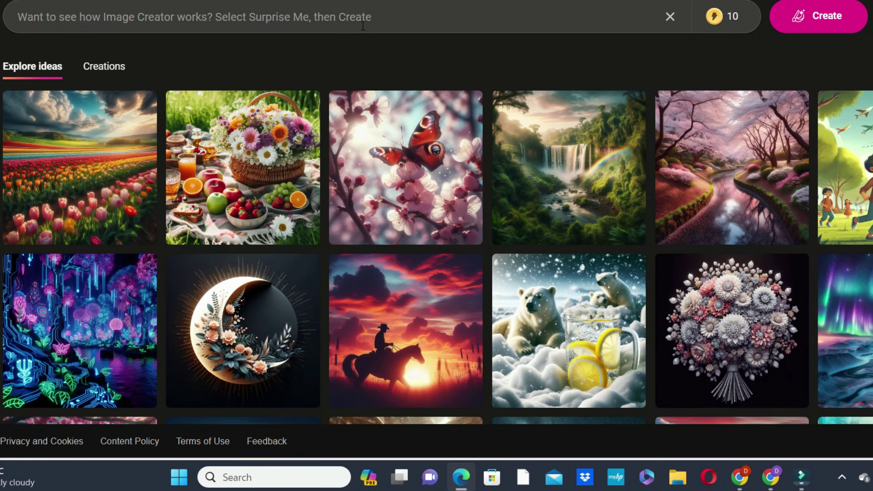
pyautogui.hotkey('ctrl', 'v')
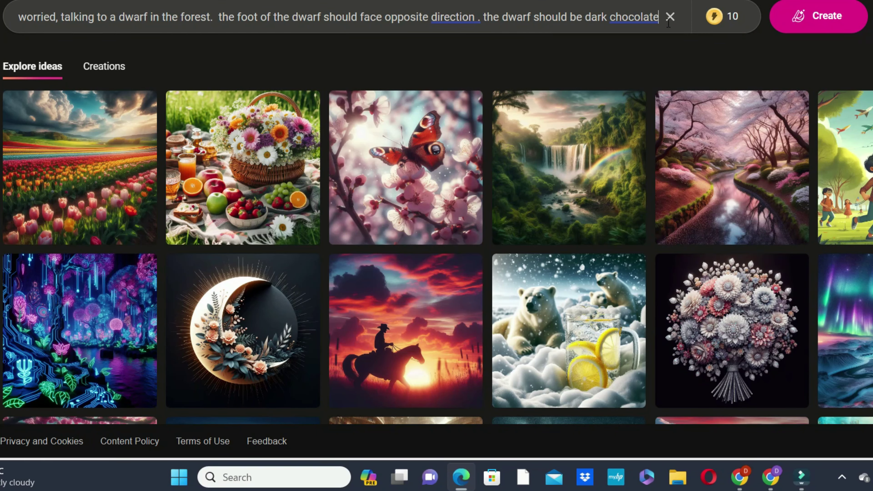
pyautogui.click(812, 24)
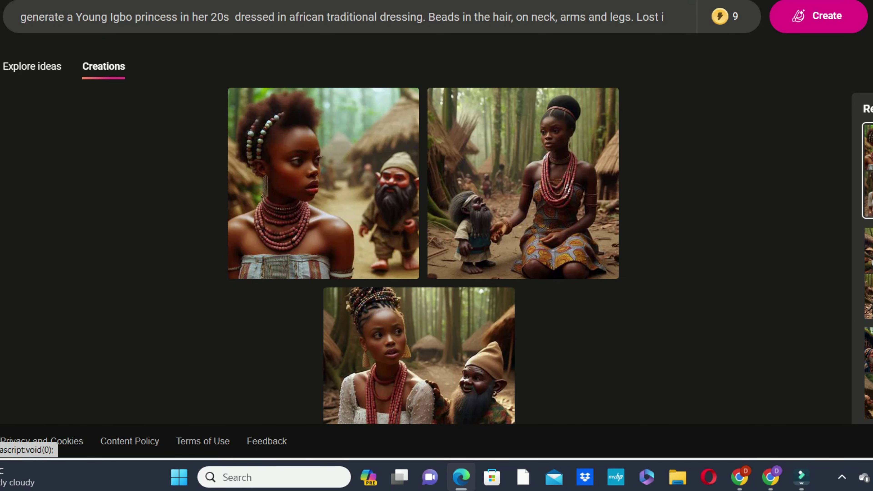
# Examine each of the generated princess and dwarf images at full size and return to the results
pyautogui.scroll(-2, 423, 234)
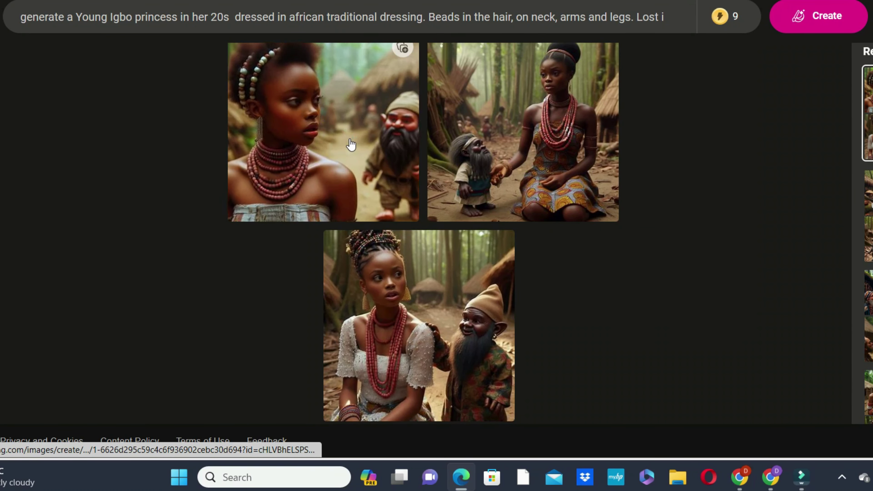
pyautogui.click(351, 144)
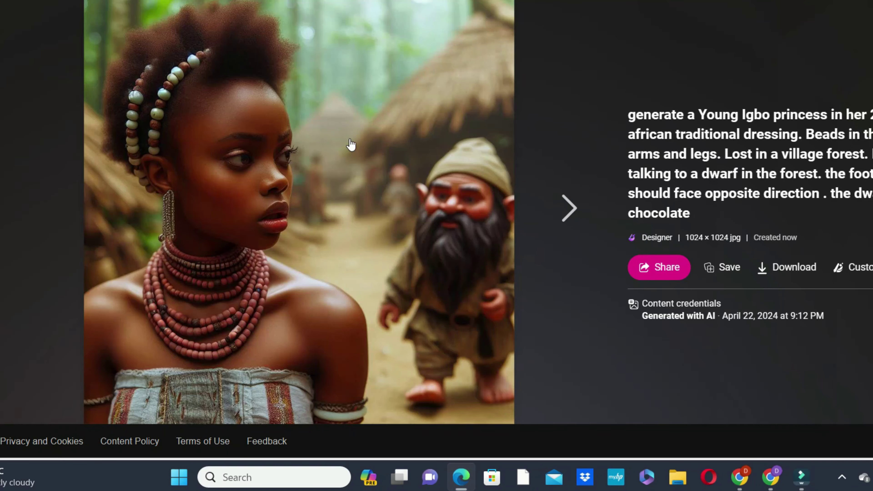
pyautogui.press('Right')
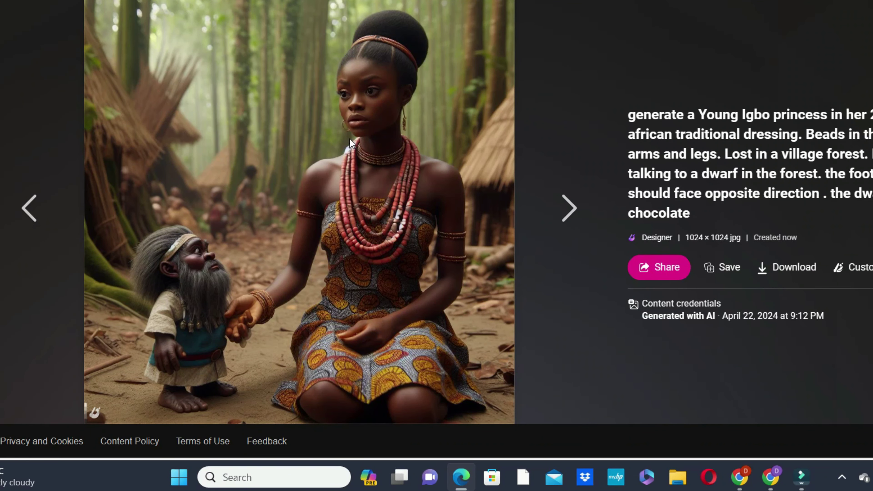
pyautogui.press('Right')
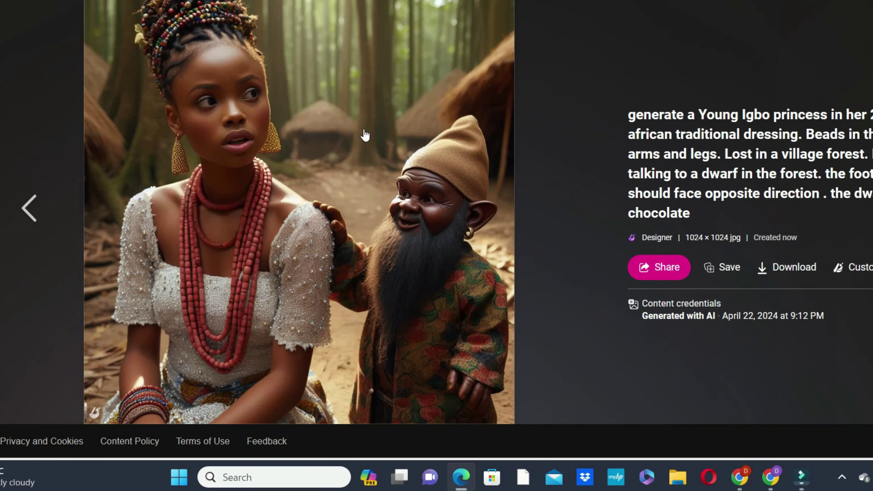
pyautogui.click(752, 20)
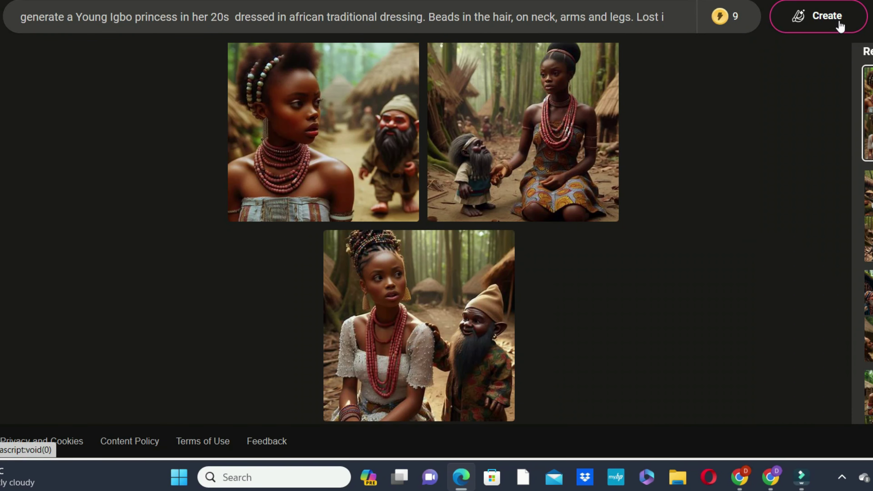
# Generate another set of images from the same prompt and view the results at full size
pyautogui.moveTo(726, 21)
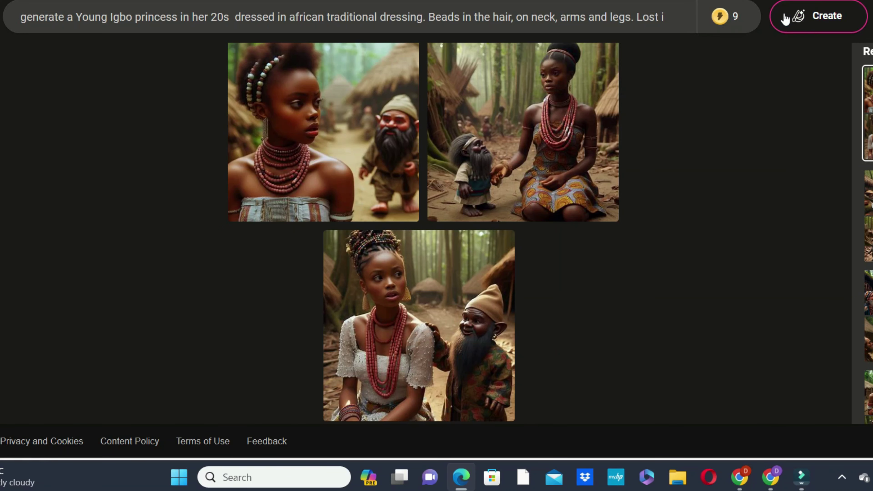
pyautogui.click(816, 21)
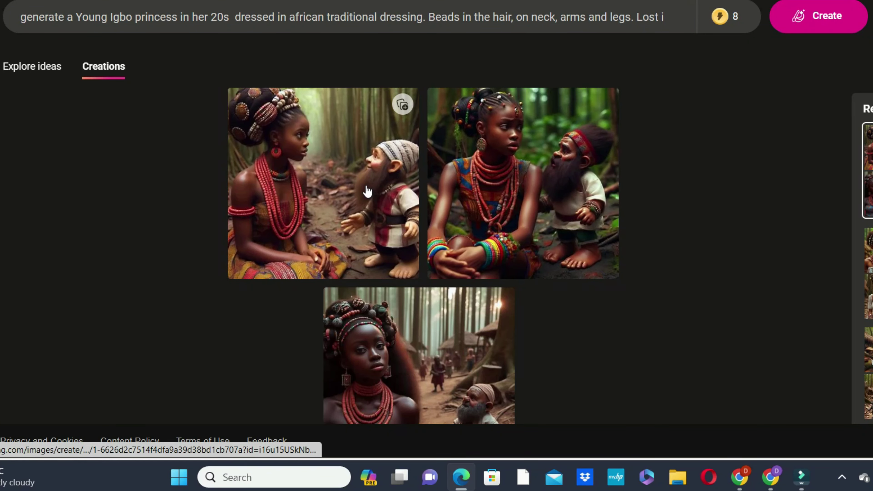
pyautogui.click(367, 191)
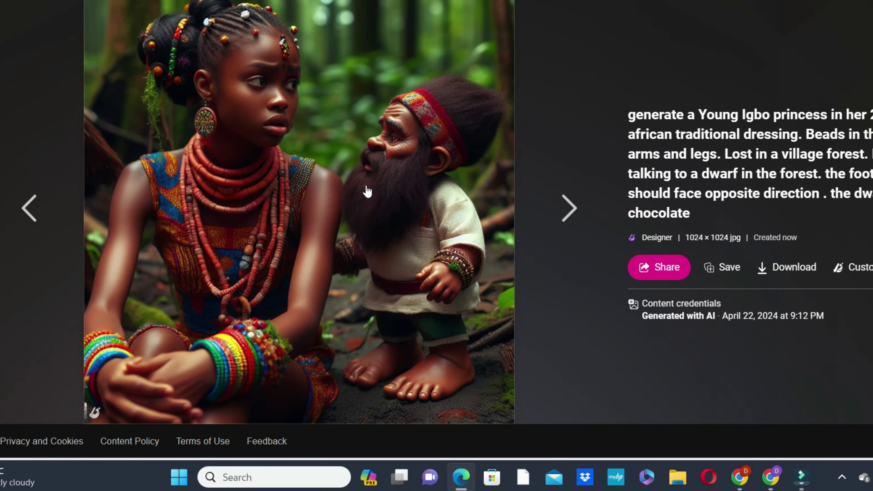
pyautogui.press('Right')
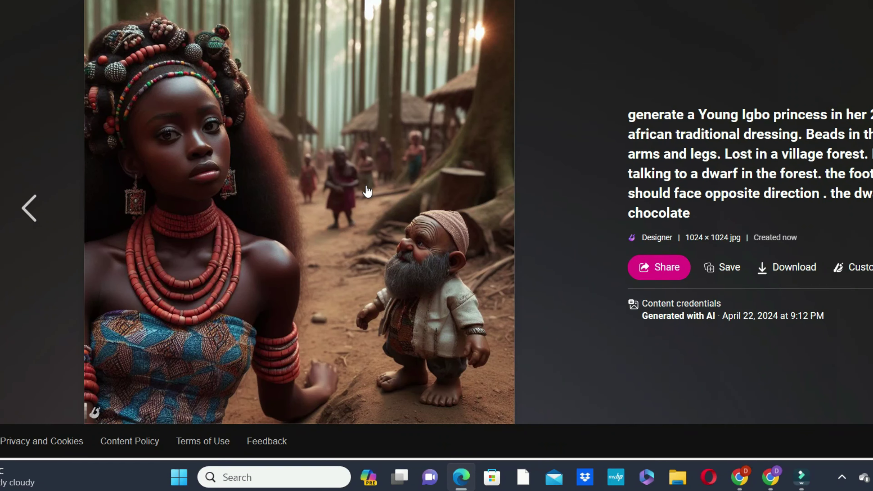
pyautogui.press('Escape')
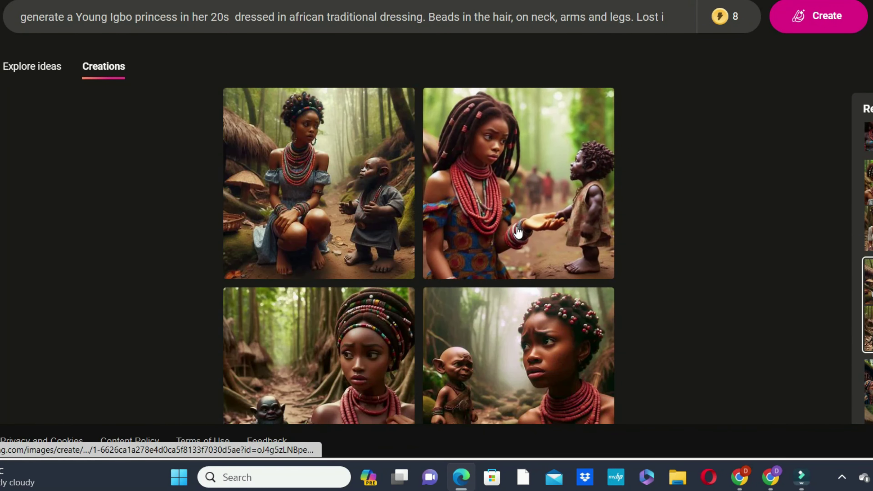
# Compare the images in the earlier four-image set of the princess and dwarf at full size
pyautogui.click(286, 135)
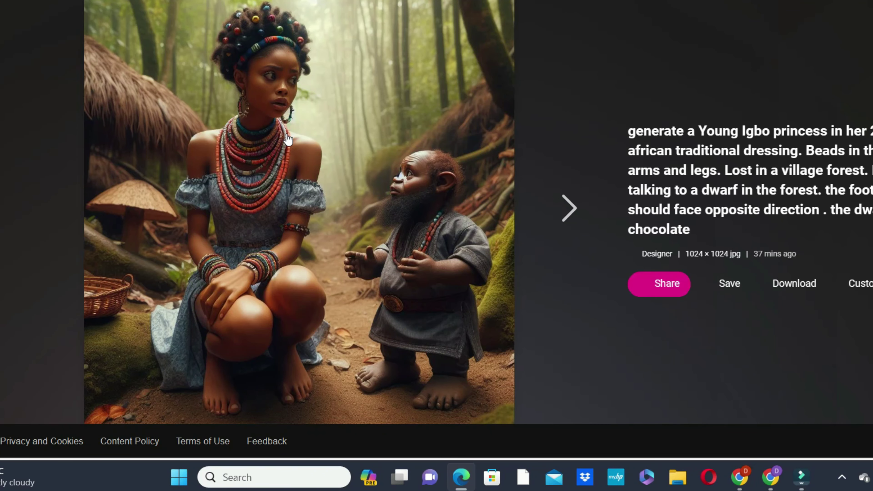
pyautogui.press('Right')
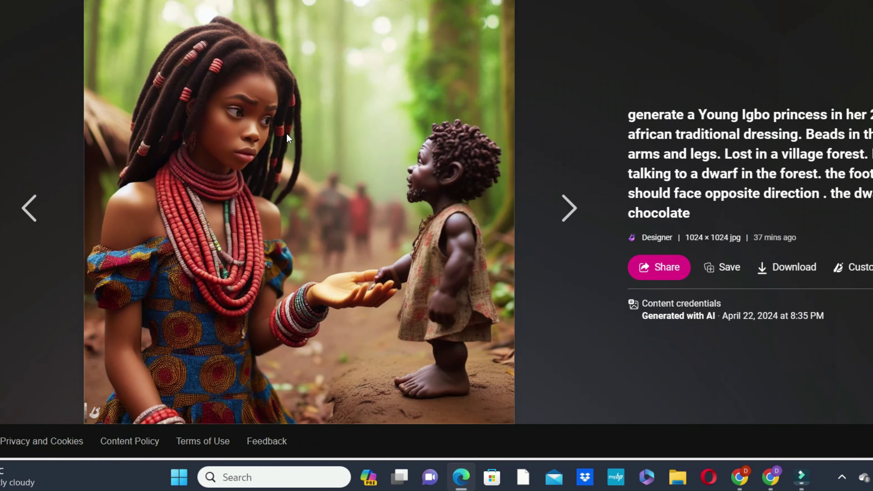
pyautogui.press('Right')
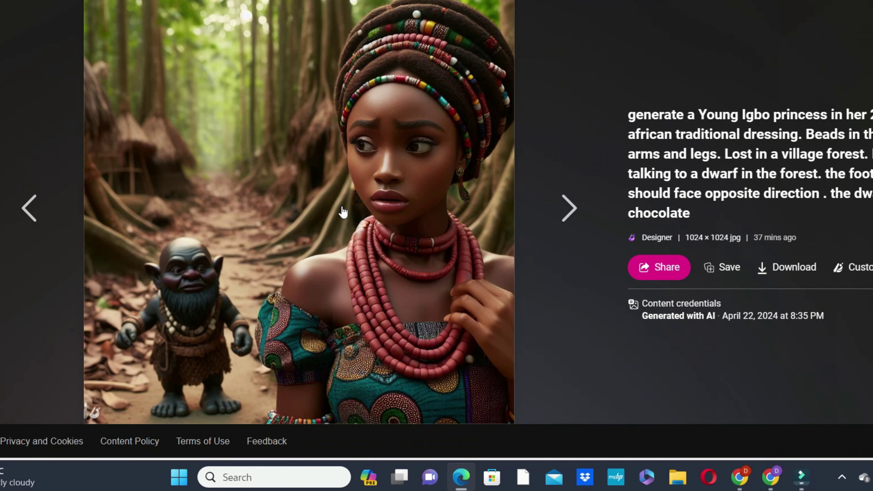
pyautogui.press('Right')
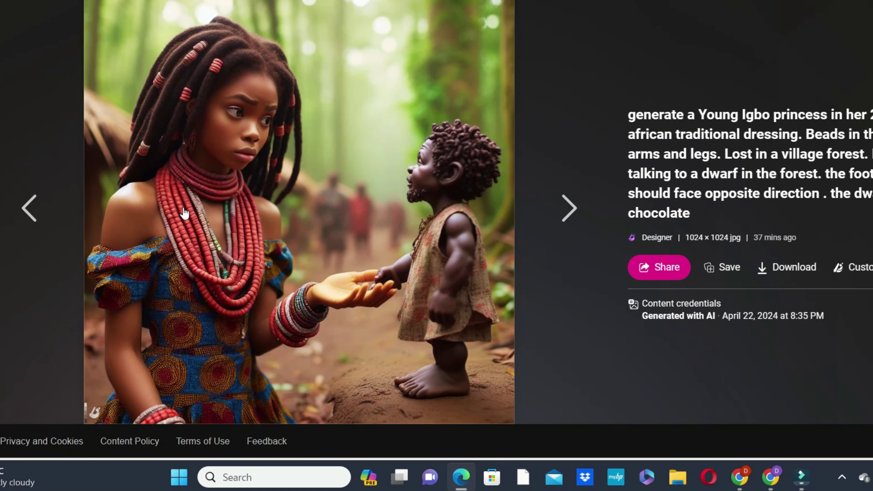
pyautogui.click(52, 226)
pyautogui.click(51, 222)
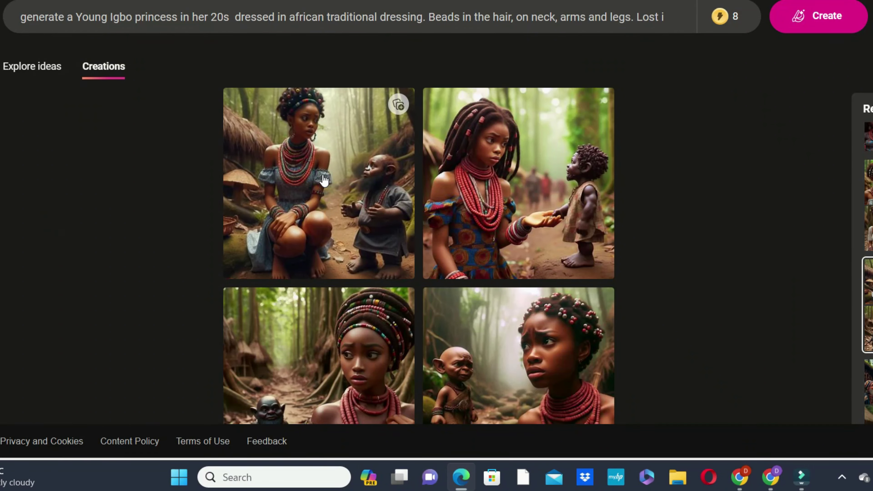
# Open the image of the princess crouching beside the bearded dwarf and start saving it as a JPEG image
pyautogui.click(323, 177)
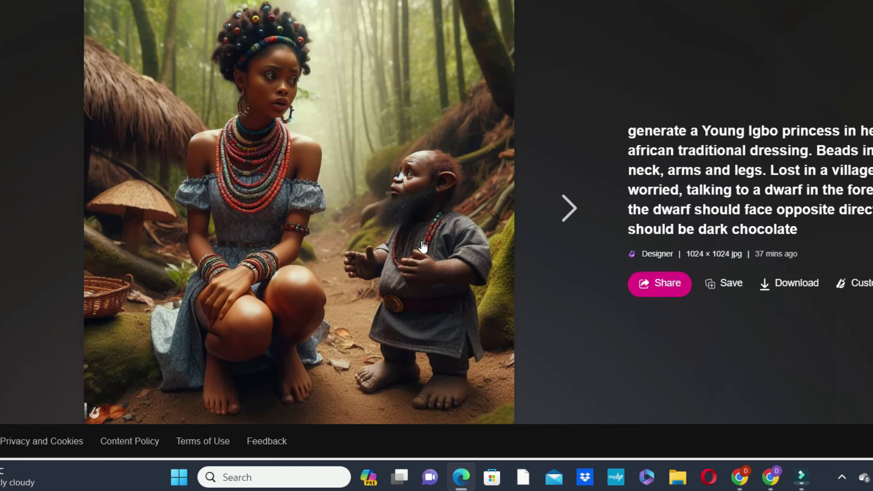
pyautogui.rightClick(321, 199)
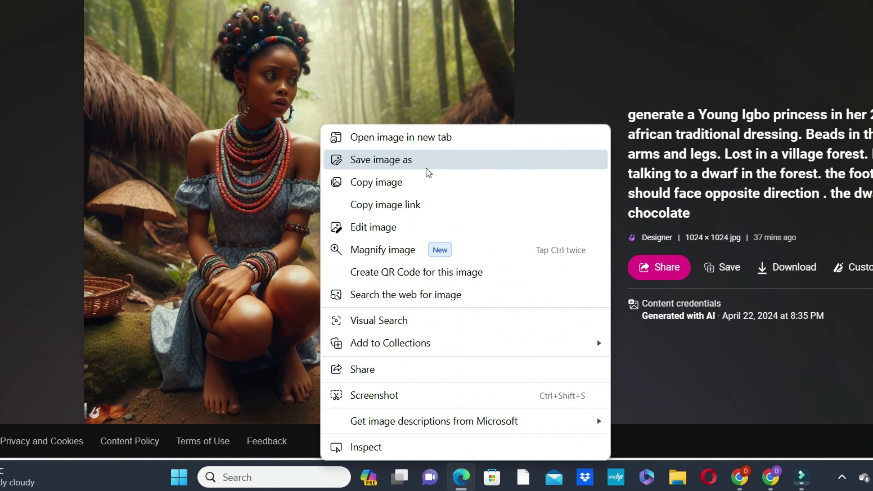
pyautogui.click(411, 164)
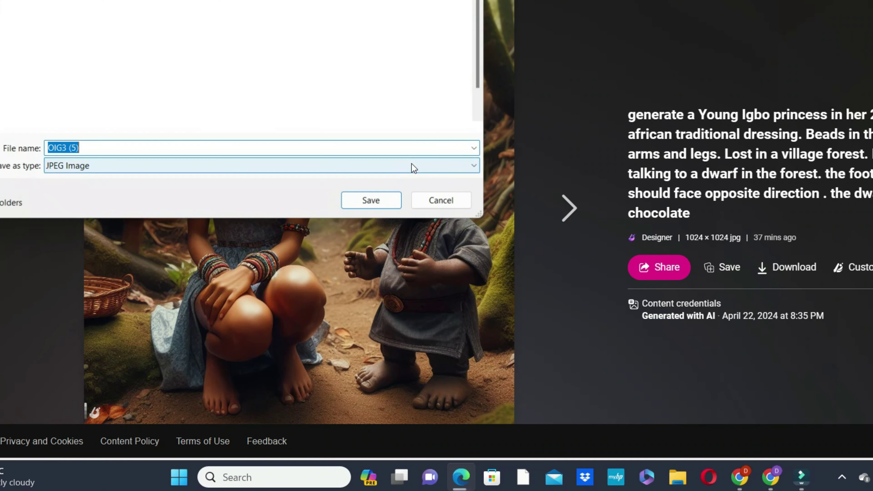
# Create a folder named "image 1" in Downloads and open it as the save location
pyautogui.hotkey('ctrl', 'shift', 'n')
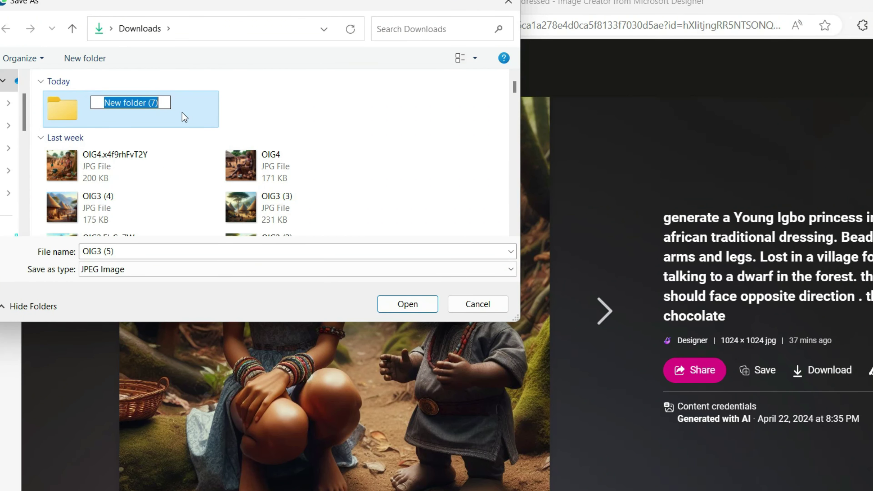
pyautogui.press('BackSpace')
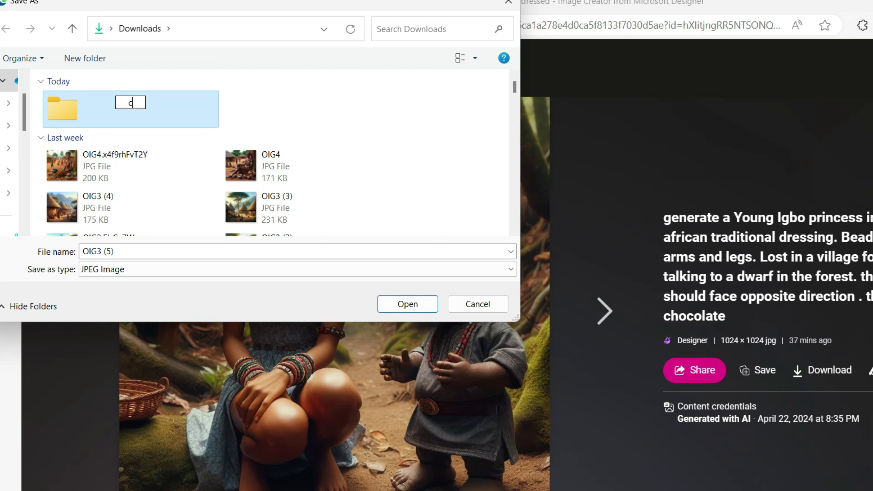
pyautogui.write('a')
pyautogui.press('BackSpace')
pyautogui.write('Land')
pyautogui.press('BackSpace')
pyautogui.press('BackSpace')
pyautogui.press('BackSpace')
pyautogui.press('BackSpace')
pyautogui.write('imag')
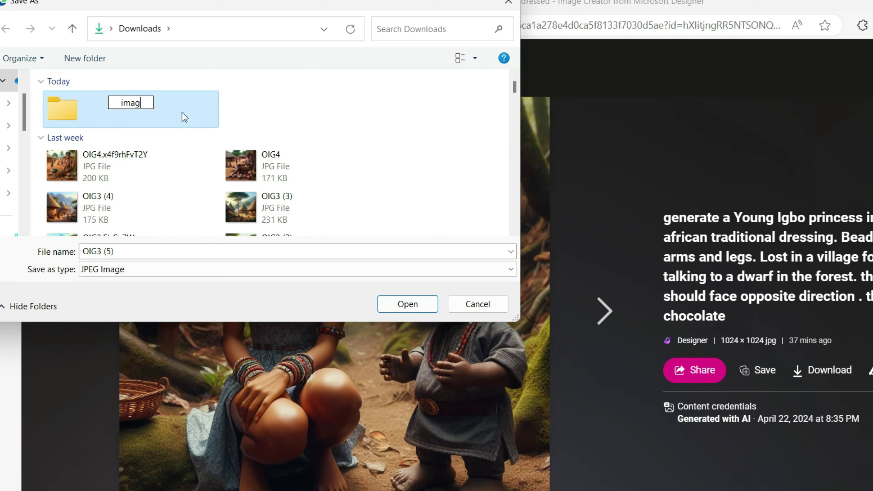
pyautogui.write('e 1')
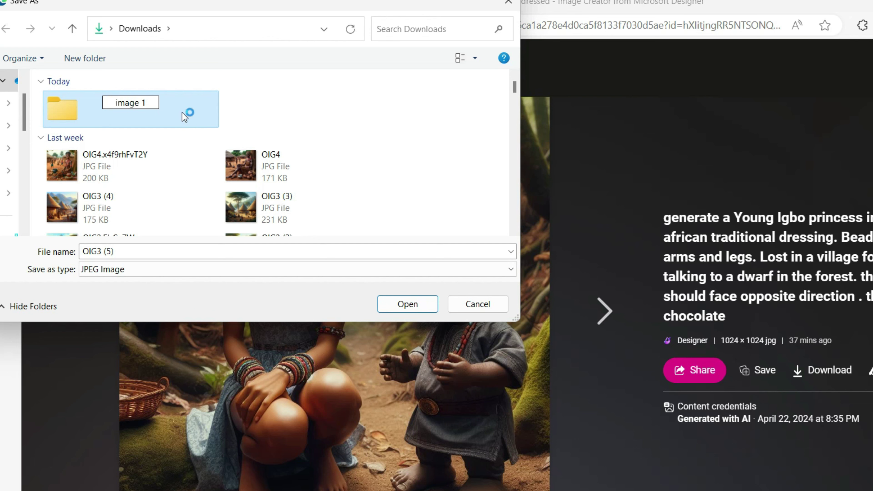
pyautogui.press('Return')
pyautogui.doubleClick(182, 113)
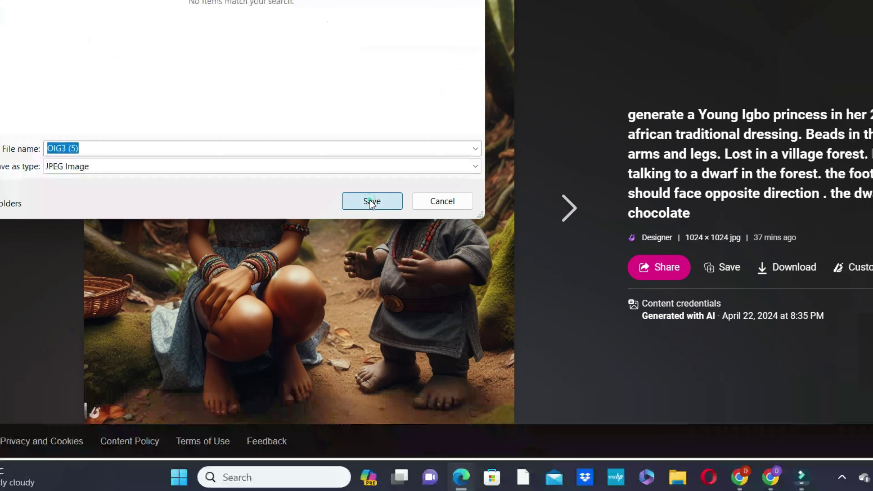
# Save the crouching princess image, and save the image of the princess reaching for the small dwarf's hand as OIG3 in the same folder
pyautogui.click(405, 303)
pyautogui.click(598, 315)
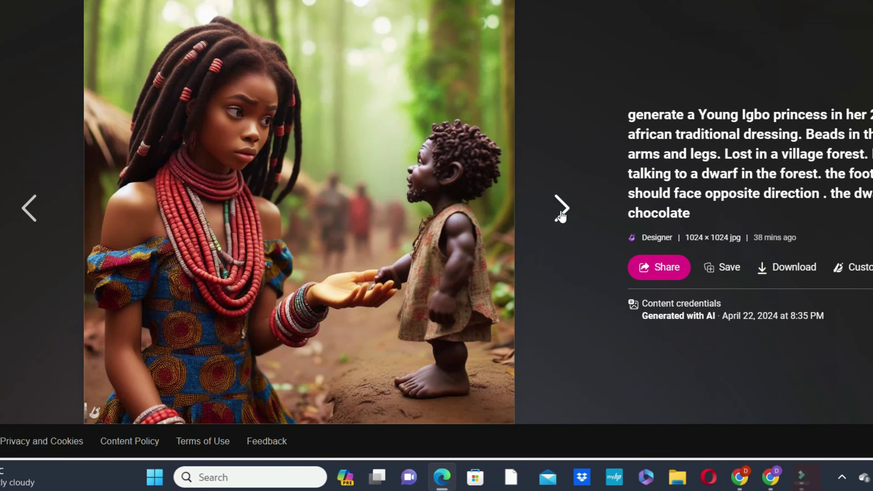
pyautogui.rightClick(334, 228)
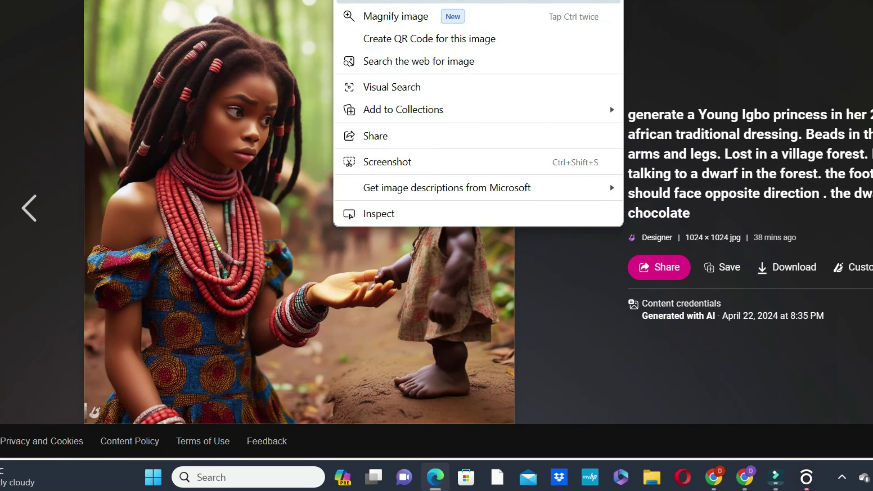
pyautogui.press('Escape')
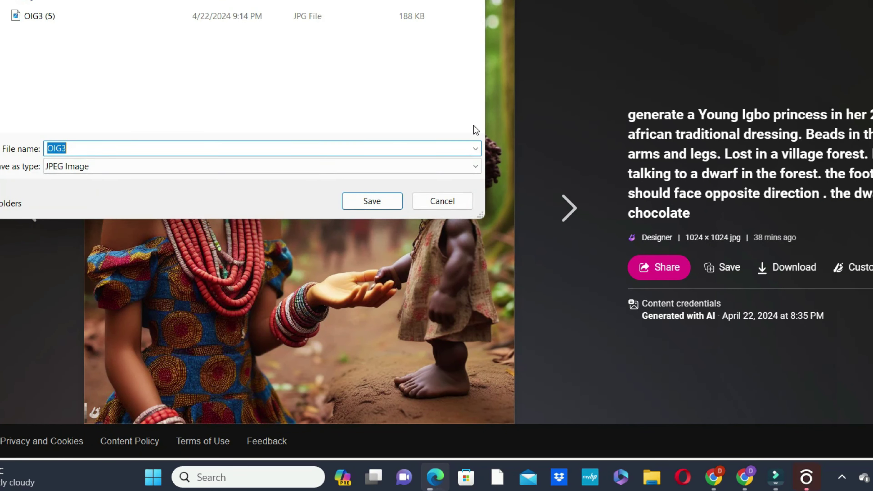
pyautogui.click(384, 204)
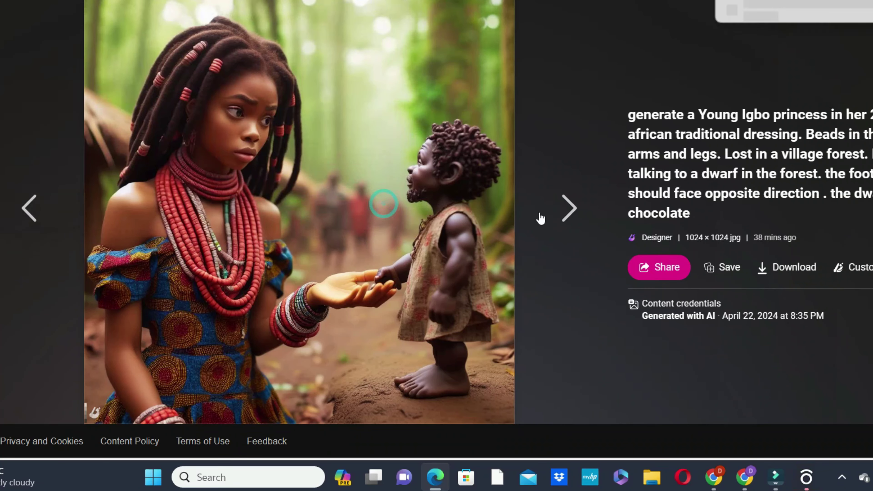
# Save the image of the princess in the beaded headwrap with the bearded dwarf behind her to the "image 1" folder
pyautogui.click(565, 212)
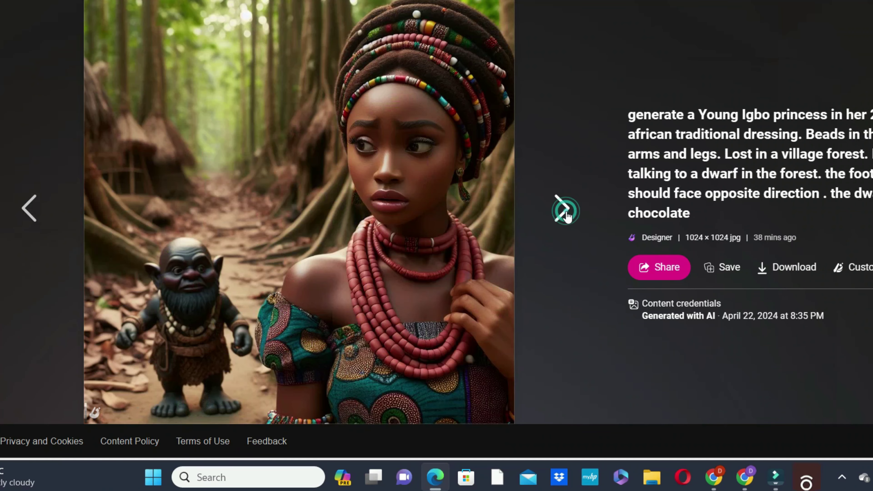
pyautogui.rightClick(373, 201)
pyautogui.click(447, 161)
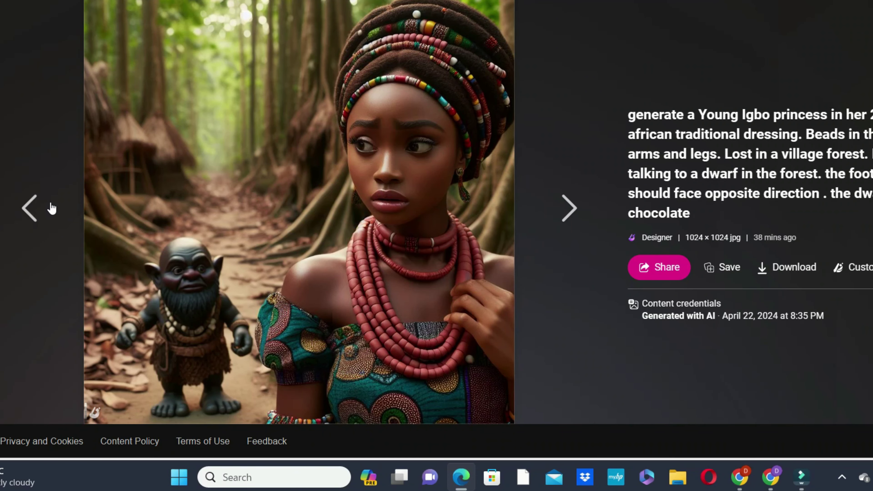
# Compare the hand-reaching image with the beaded-headwrap image at full size
pyautogui.click(37, 207)
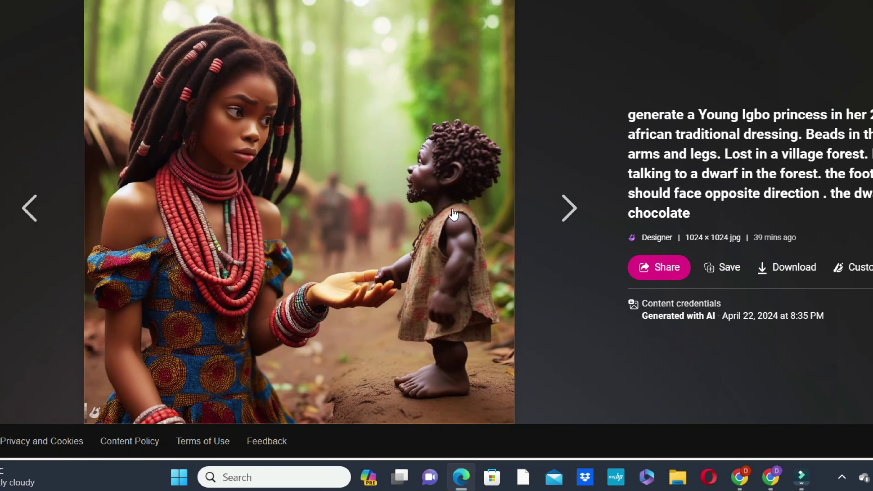
pyautogui.click(570, 206)
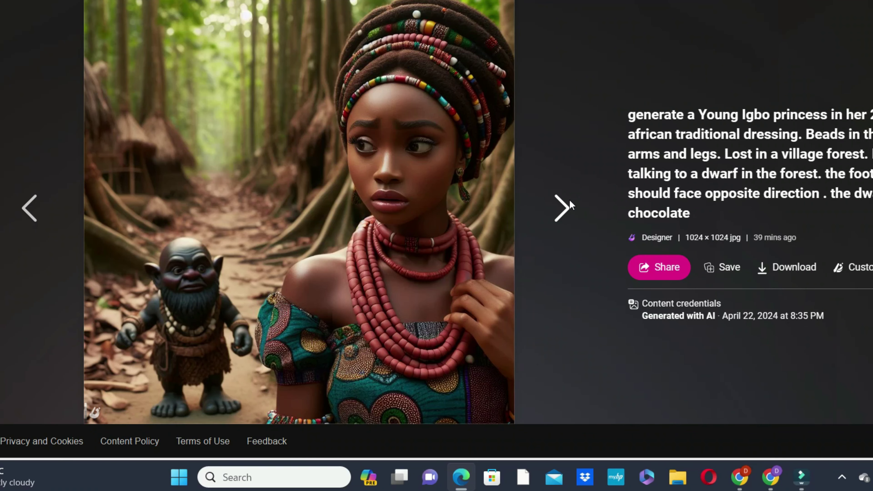
pyautogui.press('Escape')
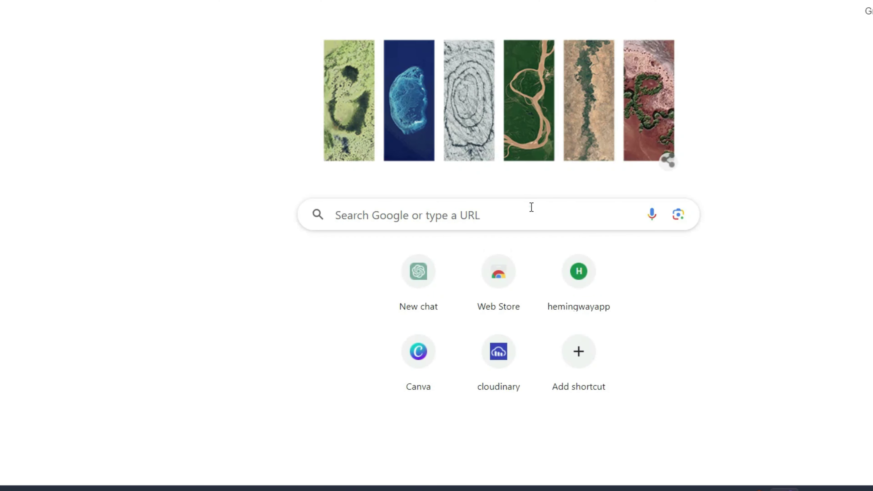
# Open Cloudinary's Generative Fill demo at ai.cloudinary.com/demos/fill in Chrome
pyautogui.click(530, 207)
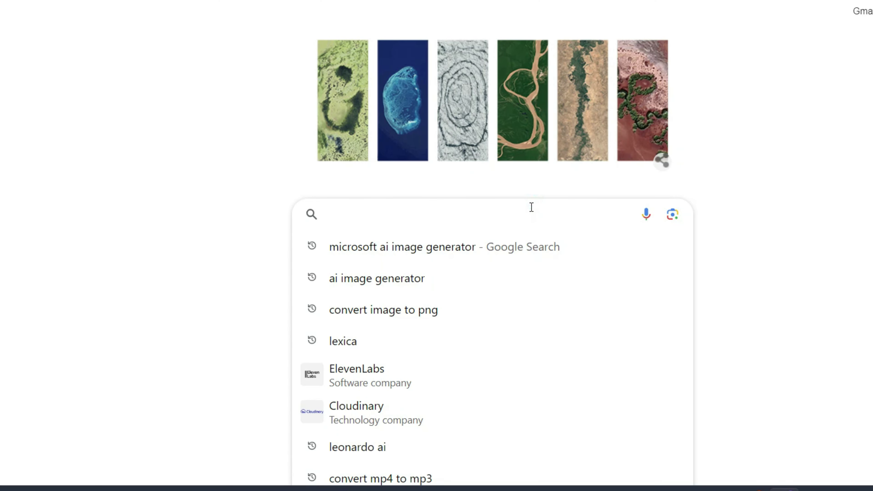
pyautogui.write('ai.clou')
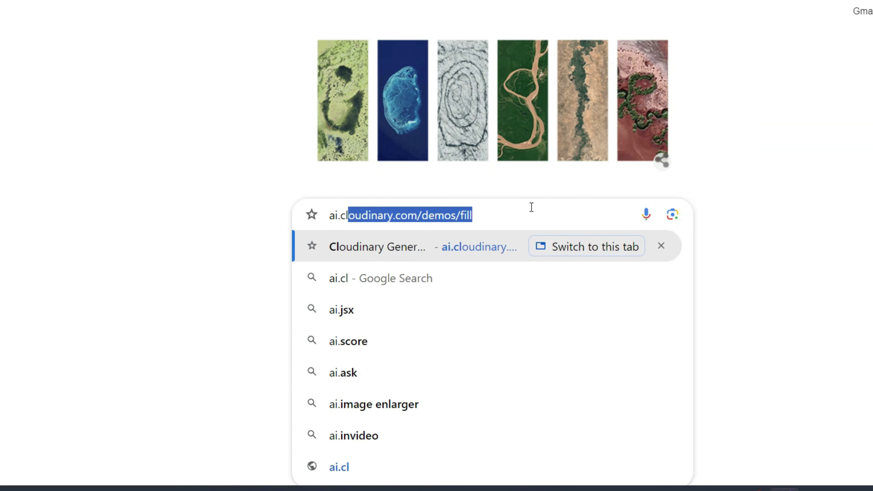
pyautogui.press('BackSpace')
pyautogui.write('oudinar')
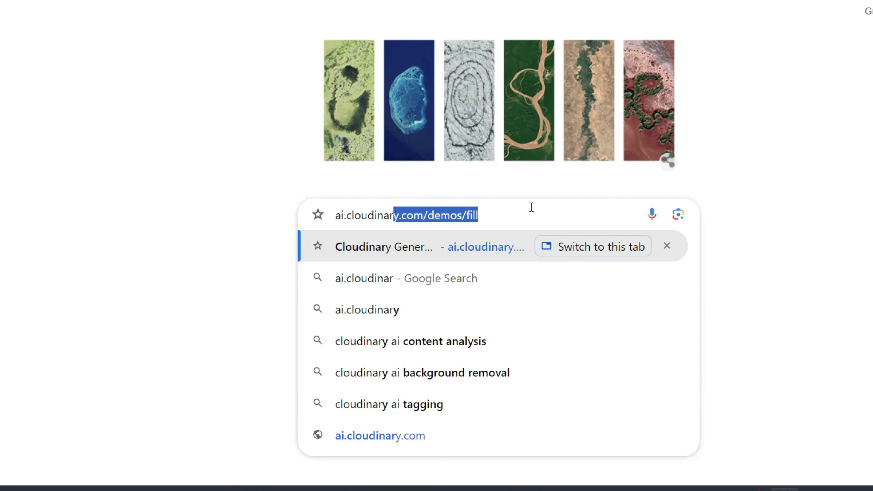
pyautogui.press('BackSpace')
pyautogui.write('y.co')
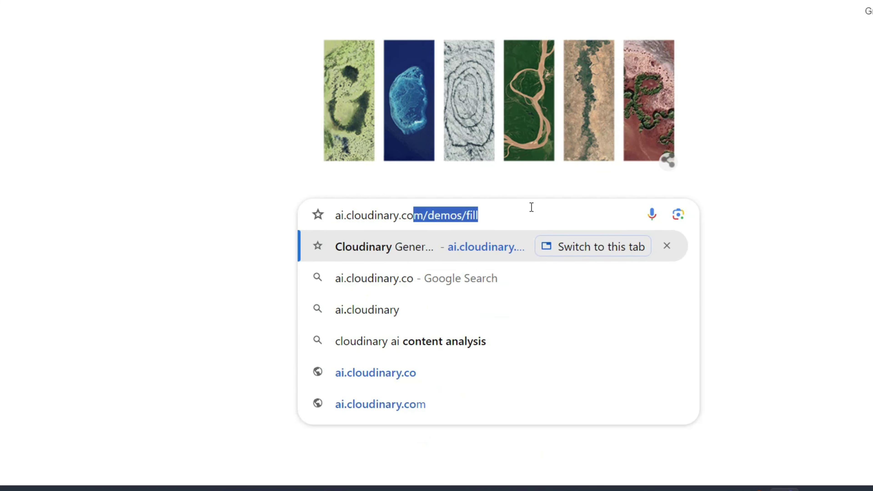
pyautogui.write('m/demos/fill')
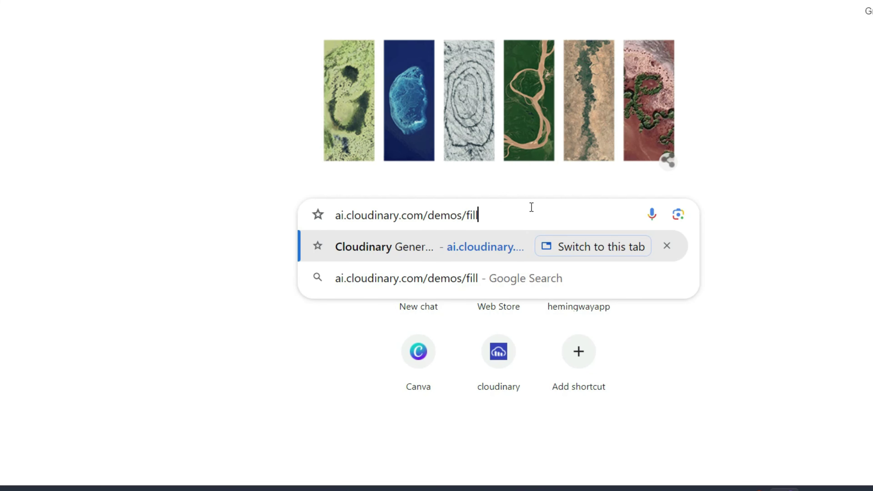
pyautogui.press('Return')
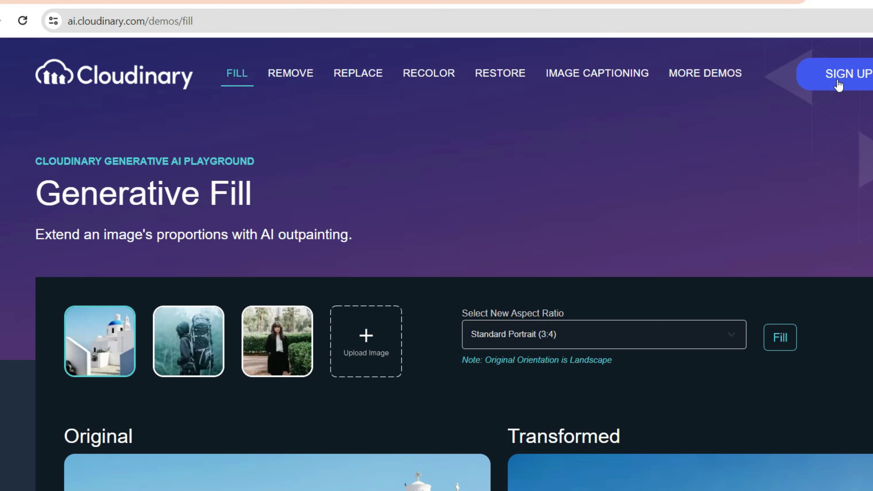
pyautogui.click(237, 79)
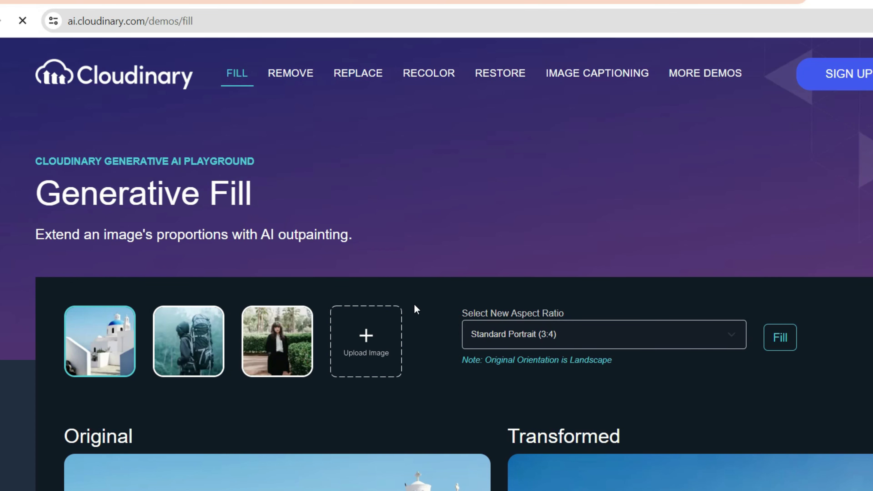
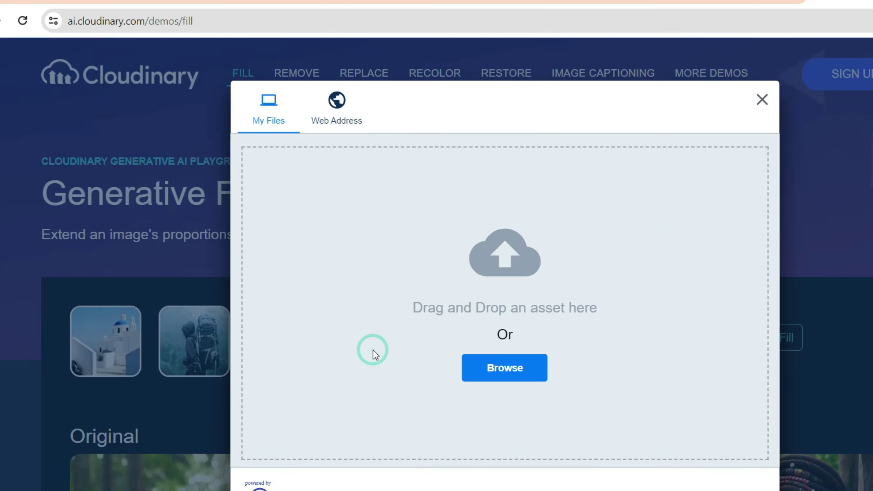
# Upload the OIG3 image from the "image 1" folder to Generative Fill as the original image
pyautogui.click(479, 373)
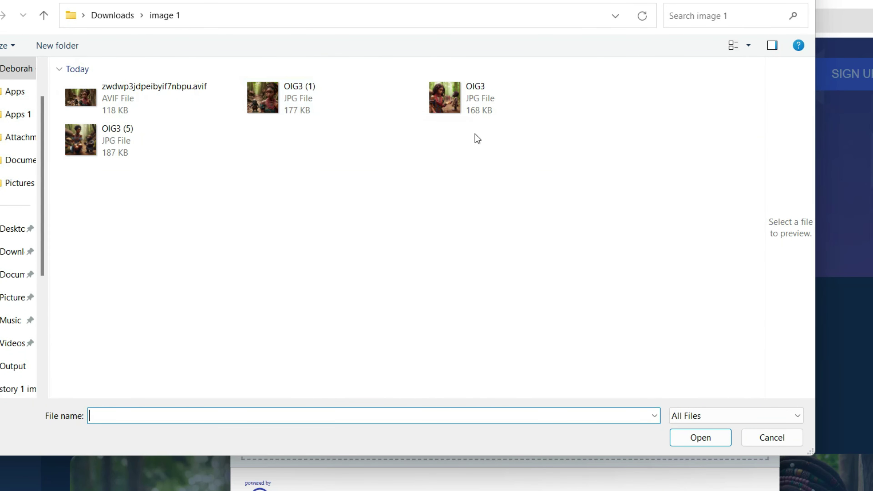
pyautogui.click(455, 111)
pyautogui.click(700, 438)
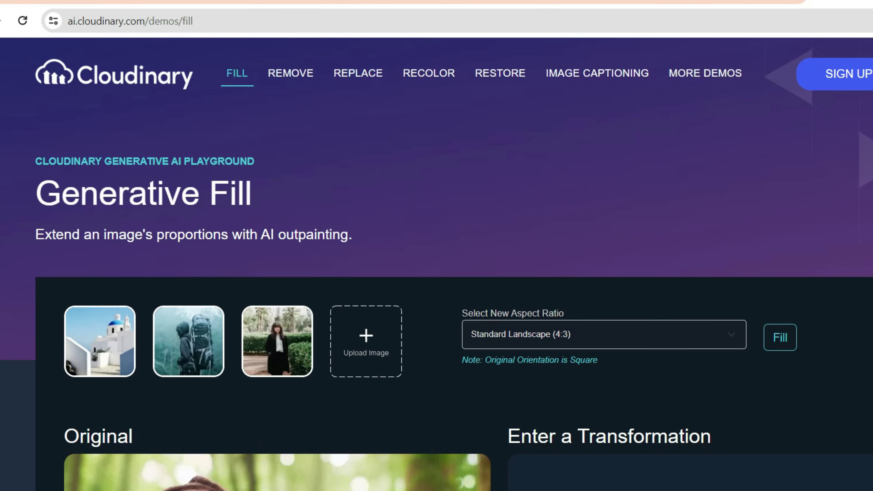
pyautogui.scroll(-15, 453, 265)
pyautogui.scroll(4, 454, 254)
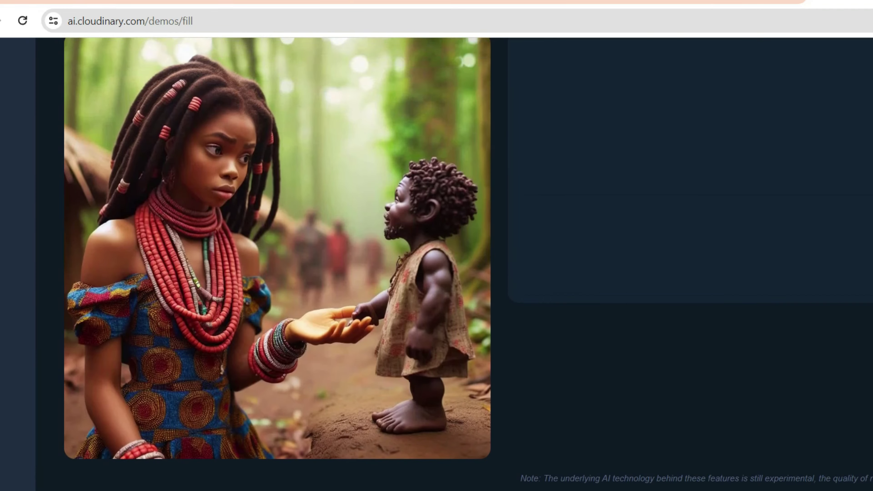
pyautogui.scroll(7, 210, 399)
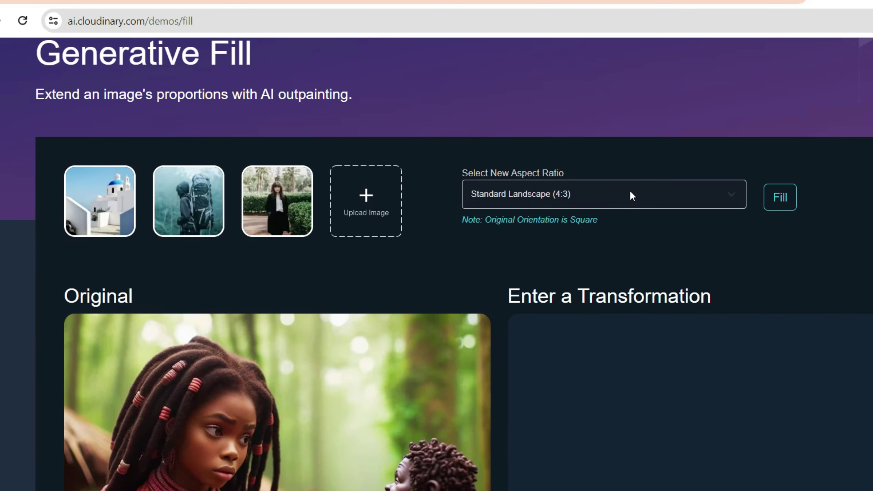
# Extend the uploaded image to the Widescreen Landscape (16:9) aspect ratio with Generative Fill and view the result
pyautogui.click(621, 196)
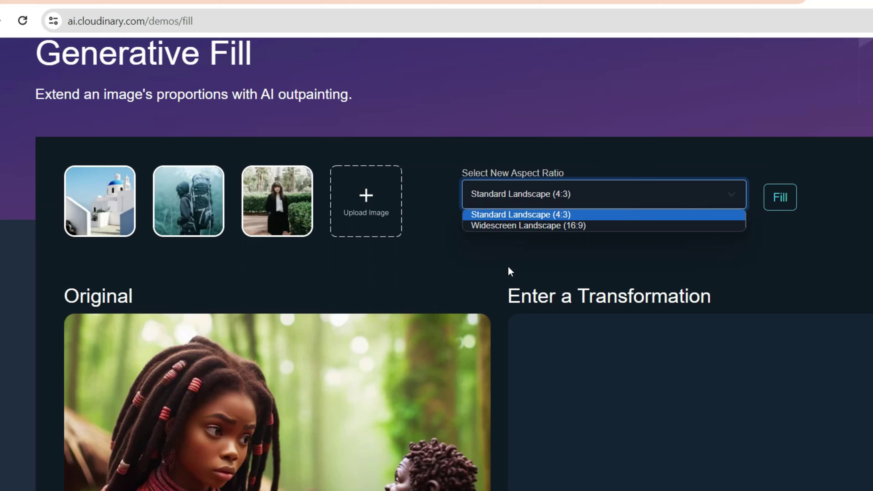
pyautogui.click(558, 226)
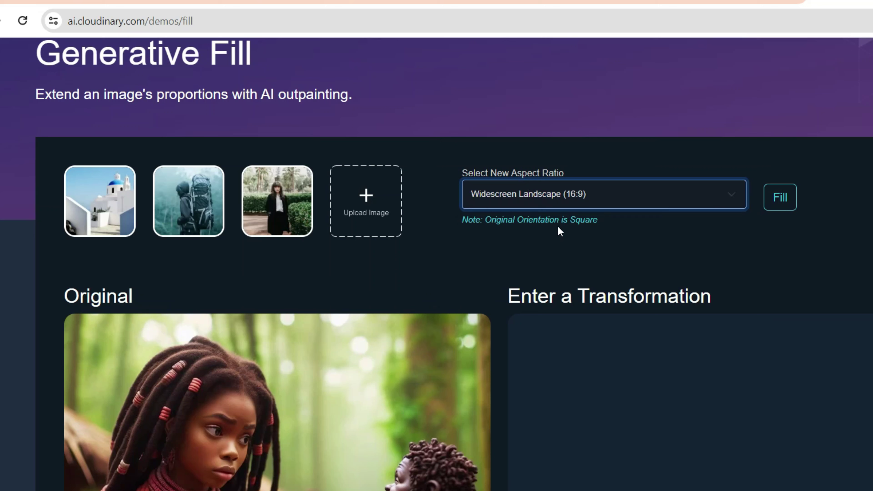
pyautogui.click(780, 200)
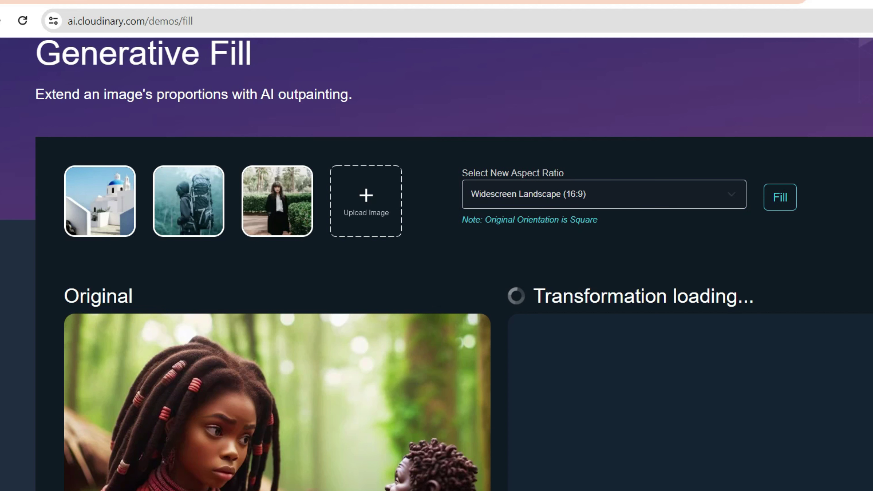
pyautogui.scroll(-5, 436, 265)
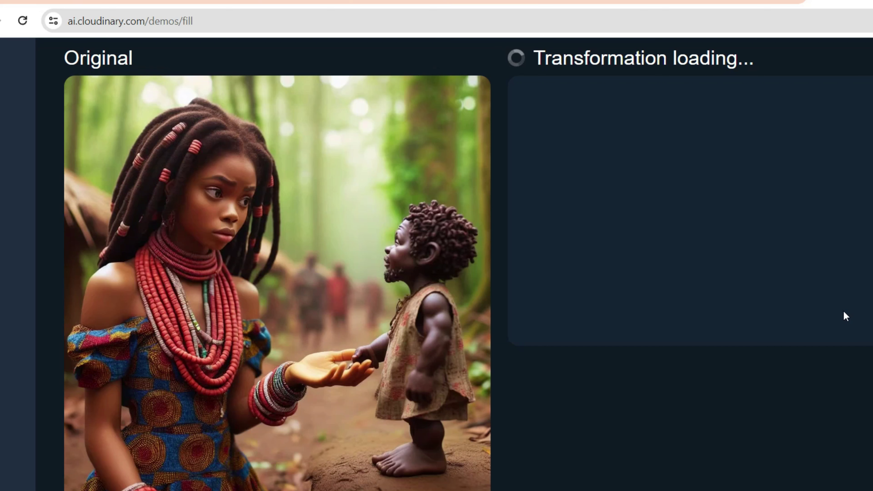
pyautogui.scroll(2, 710, 238)
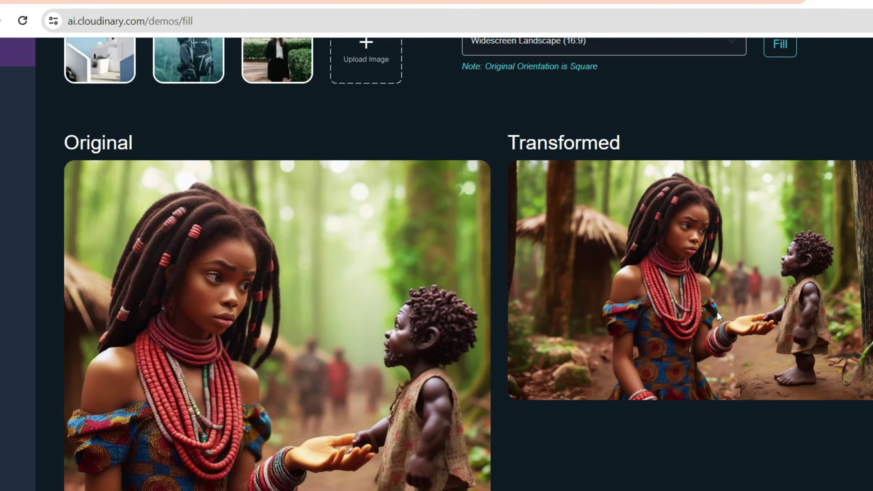
# Save the transformed widescreen image as an AVIF file in the "image 1" folder
pyautogui.rightClick(700, 312)
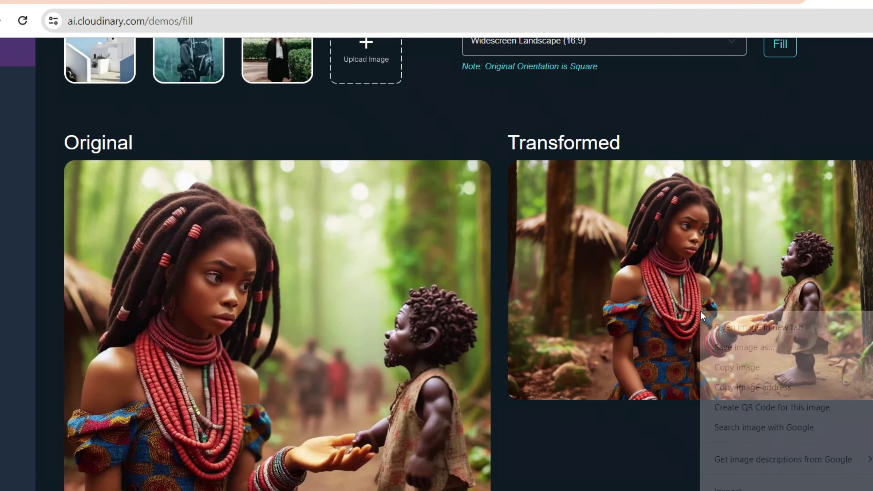
pyautogui.click(785, 346)
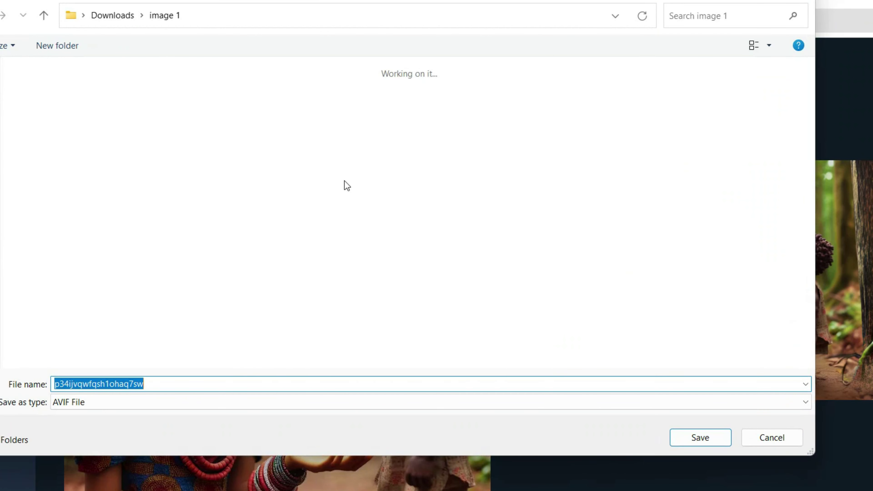
pyautogui.click(707, 442)
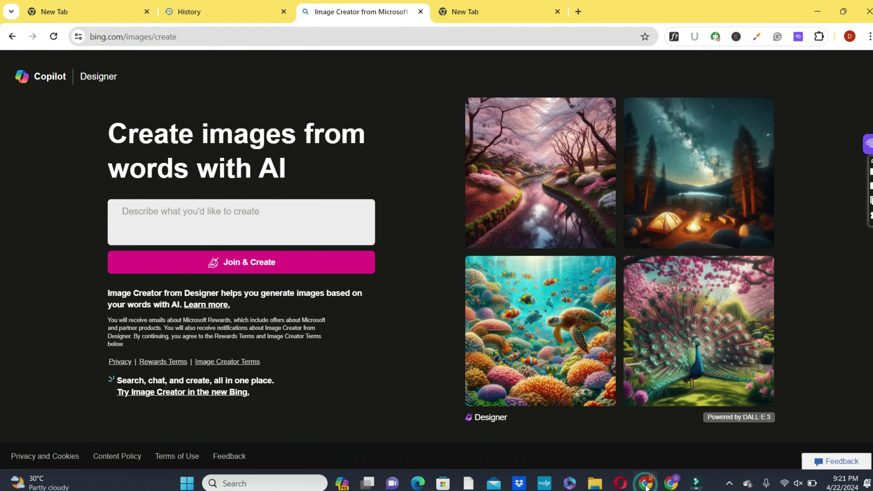
# Check the saved files and their types in the "image 1" folder in File Explorer, and return to the Cloudinary page in Chrome
pyautogui.click(595, 483)
pyautogui.doubleClick(91, 127)
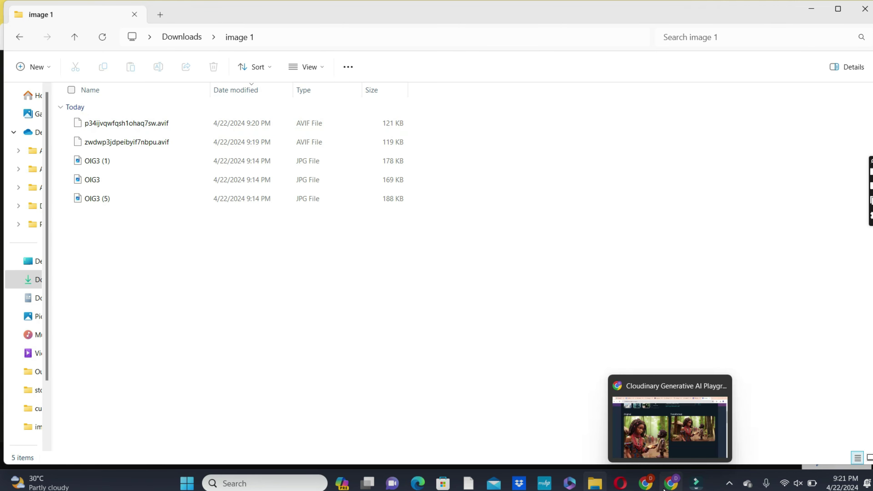
pyautogui.click(671, 485)
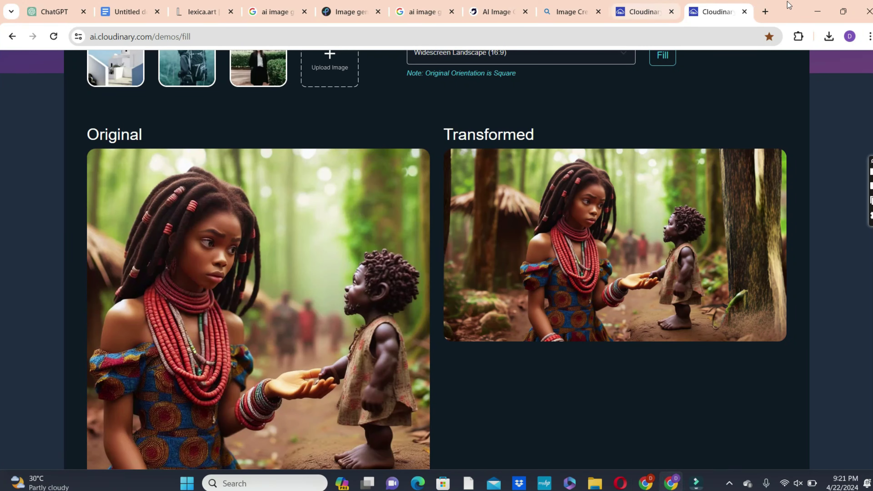
# Search Google in a new tab for "convert image to png" and open online-convert's Convert image to PNG page
pyautogui.click(765, 12)
pyautogui.click(444, 253)
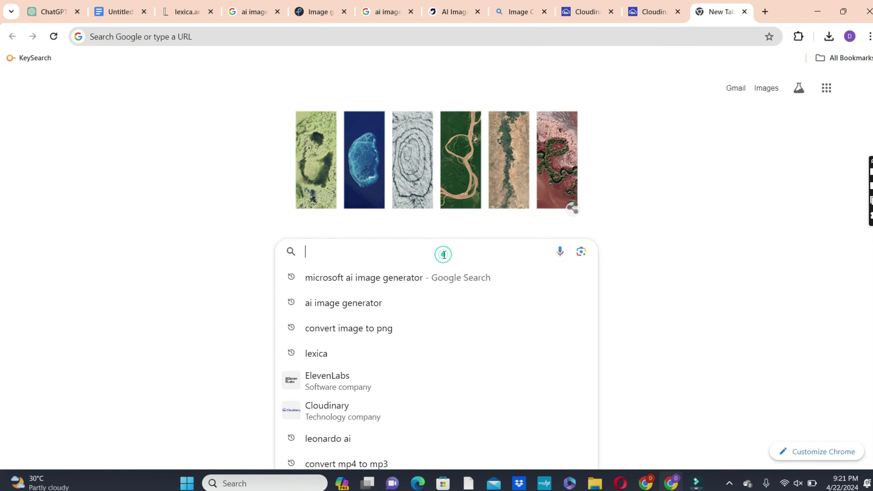
pyautogui.write('convert image to png')
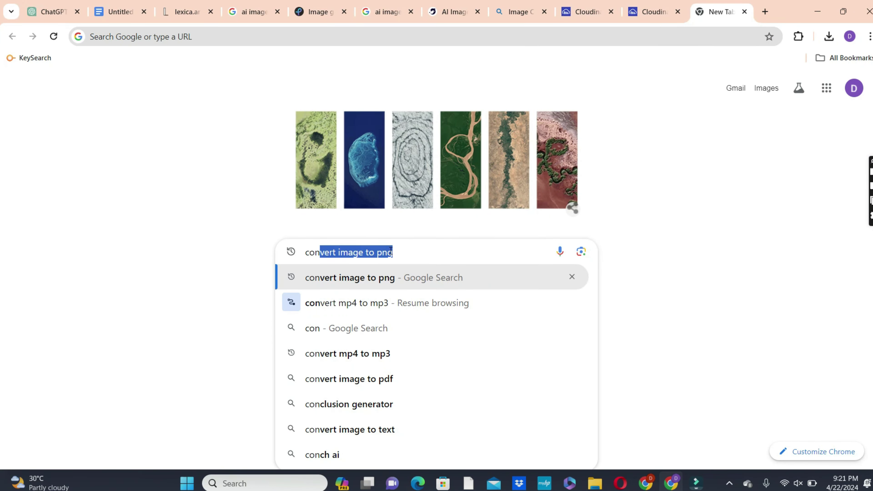
pyautogui.press('Return')
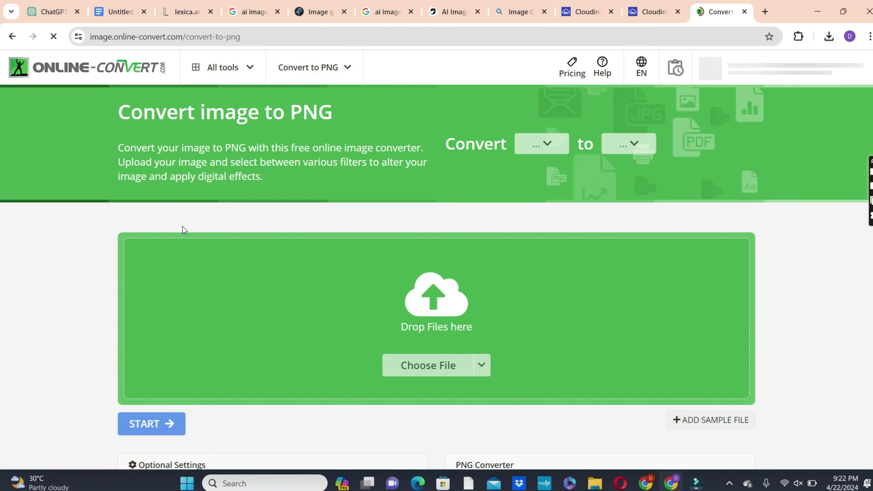
# Upload p34ijvqwfqsh1ohaq7sw.avif and zwdwp3jdpeibyif7nbpu.avif from the "image 1" folder to the PNG converter
pyautogui.click(429, 365)
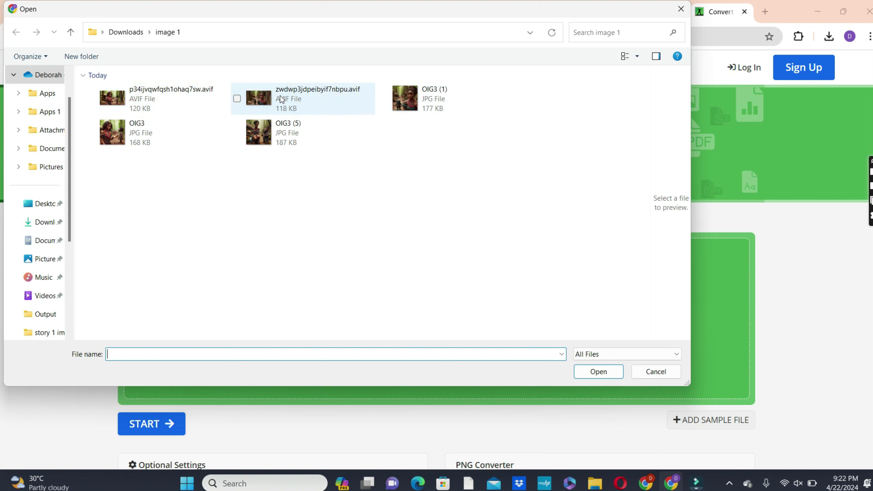
pyautogui.click(139, 107)
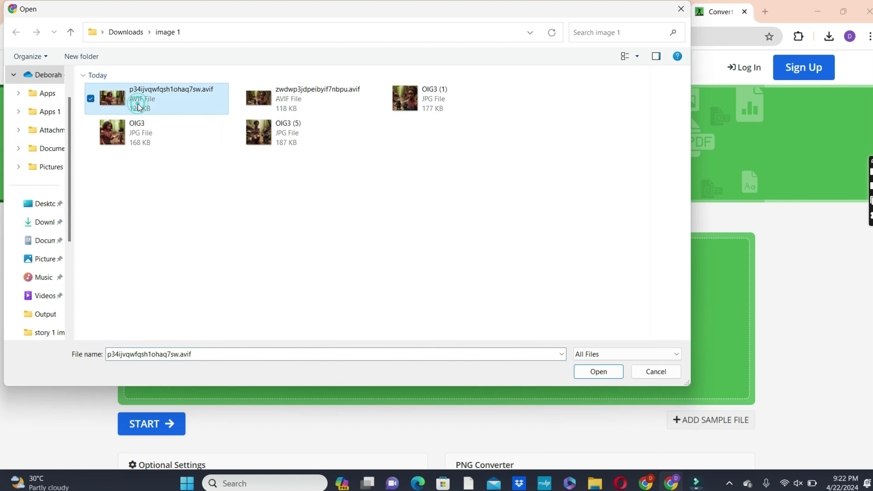
pyautogui.keyDown('ctrl'); pyautogui.click(290, 100); pyautogui.keyUp('ctrl')
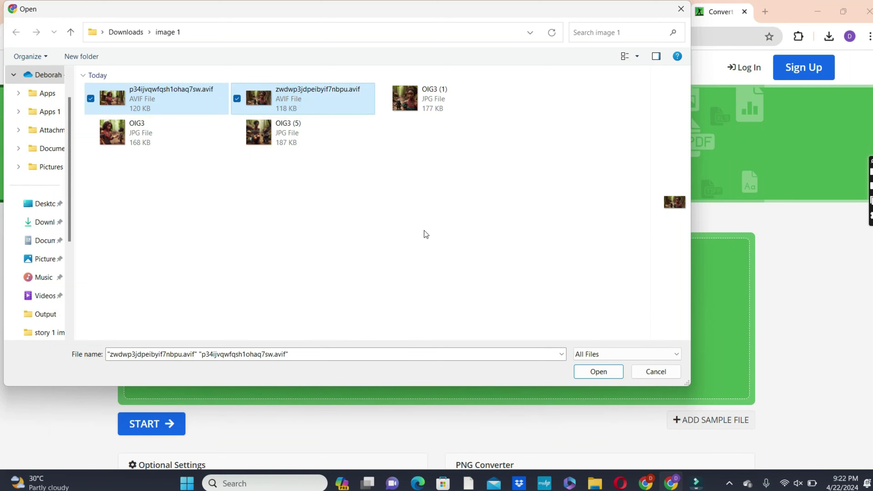
pyautogui.click(598, 371)
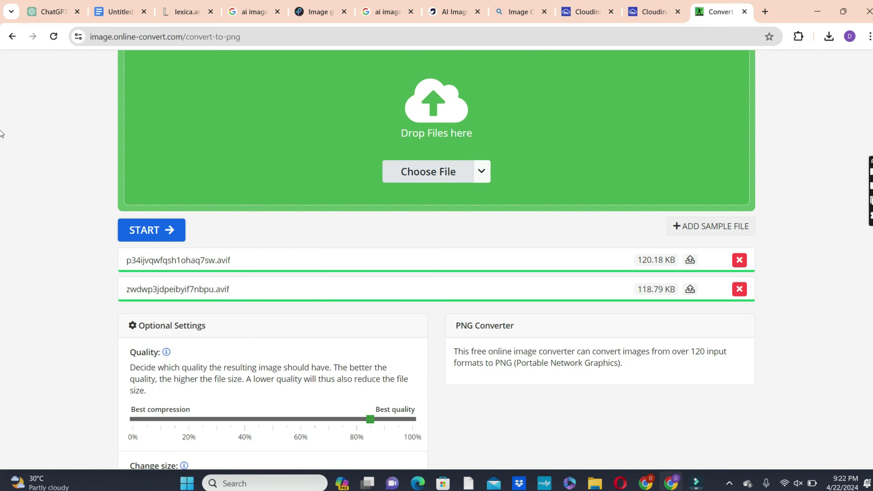
# Review the target format and optional settings, keep PNG, and start converting both AVIF files
pyautogui.scroll(5, 856, 104)
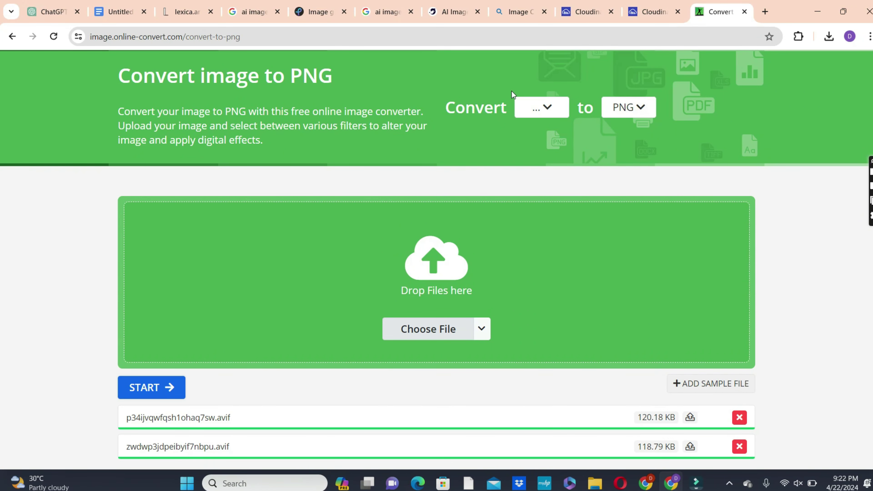
pyautogui.click(547, 110)
pyautogui.click(642, 108)
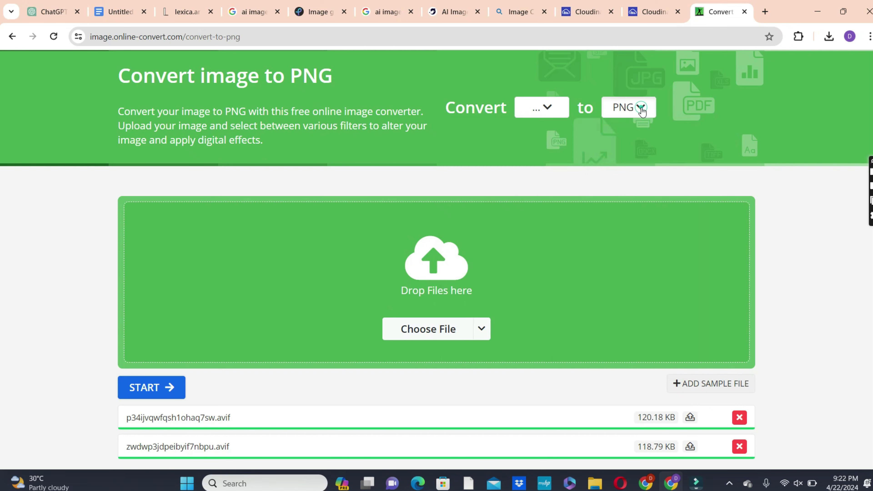
pyautogui.click(642, 108)
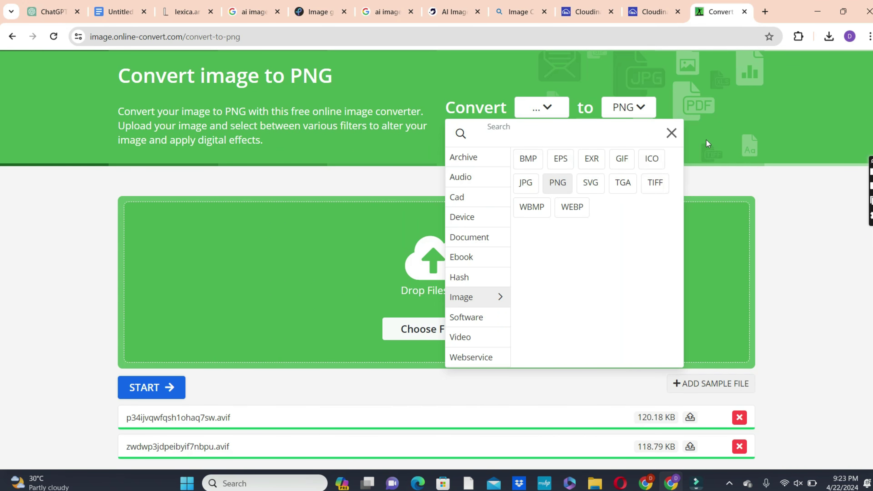
pyautogui.click(671, 133)
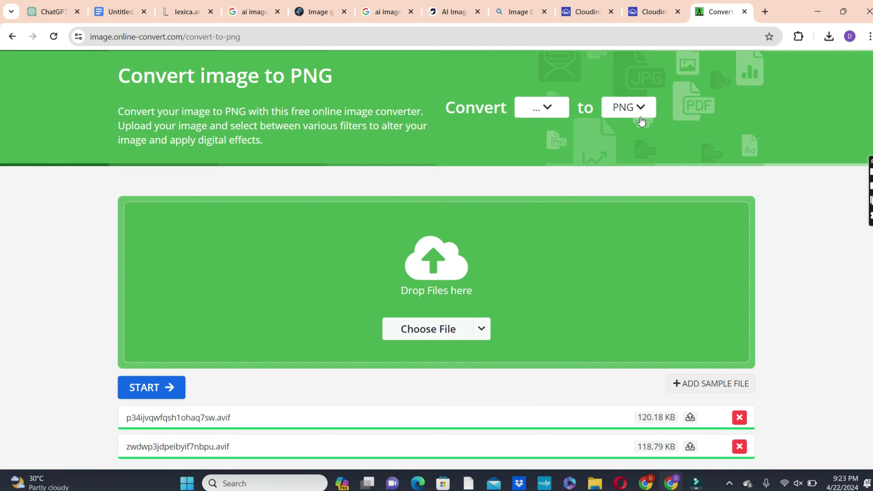
pyautogui.scroll(-10, 2, 161)
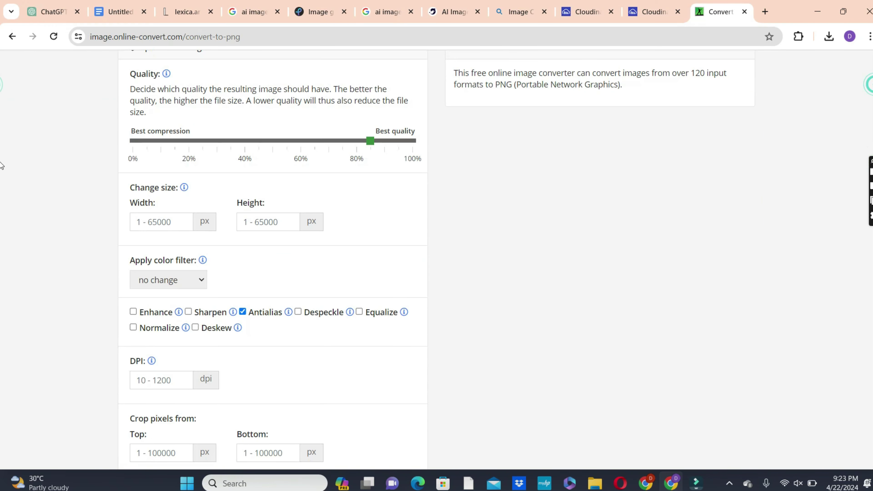
pyautogui.scroll(5, 858, 130)
pyautogui.scroll(4, 858, 130)
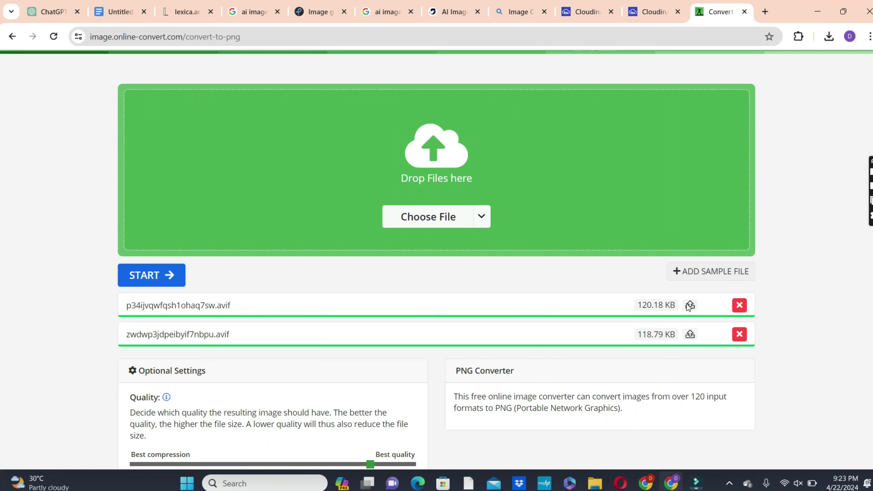
pyautogui.scroll(-1, 148, 232)
pyautogui.click(148, 229)
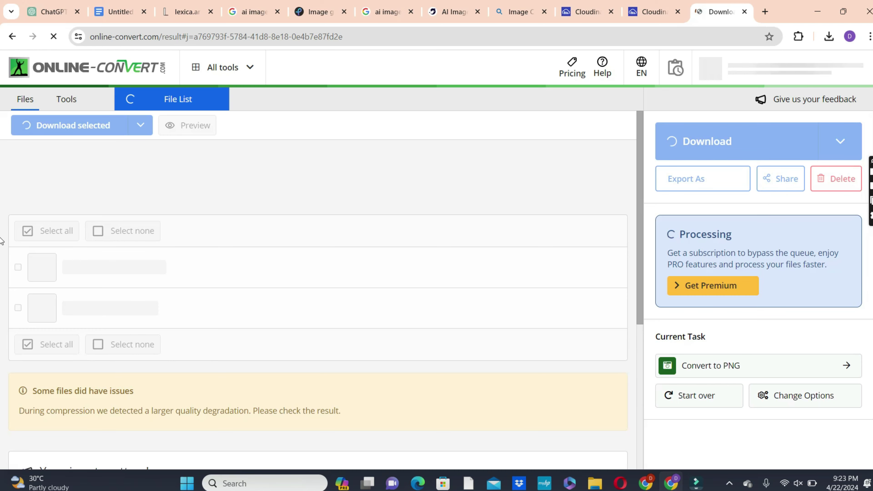
# Preview the converted zwdwp3jdpeibyif7nbpu.png and download it
pyautogui.click(535, 262)
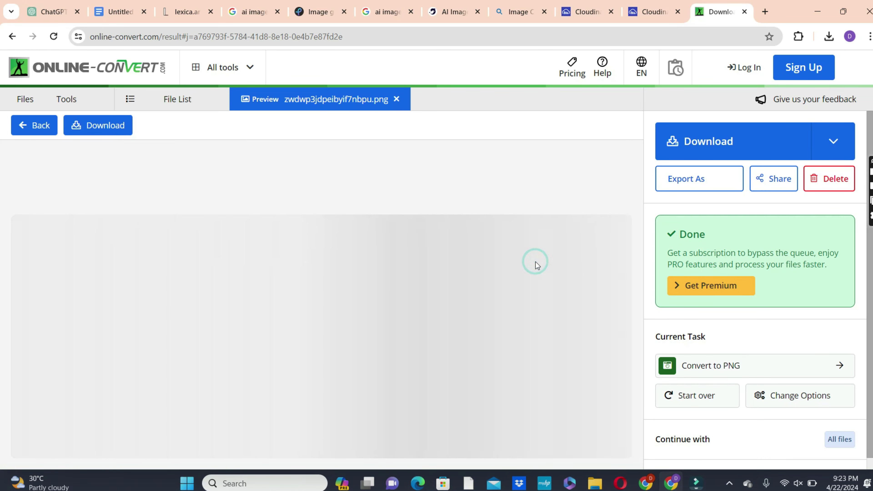
pyautogui.scroll(-5, 867, 169)
pyautogui.scroll(3, 867, 169)
pyautogui.scroll(-1, 867, 168)
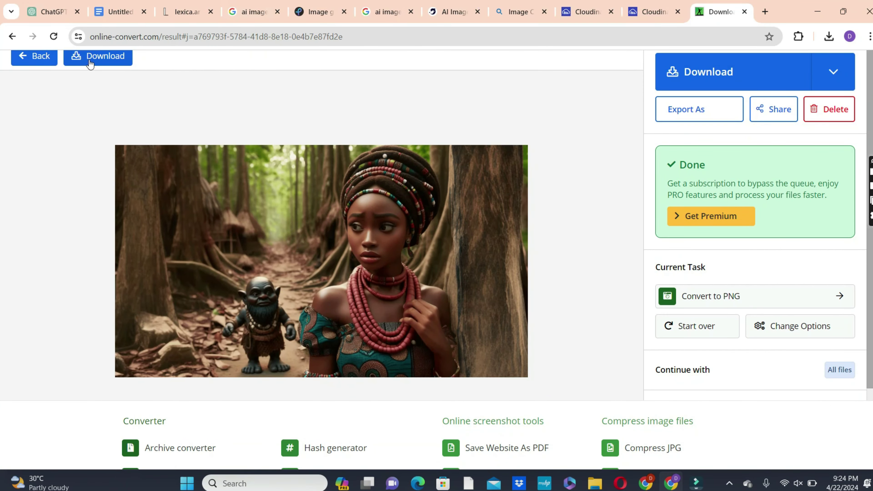
pyautogui.click(97, 55)
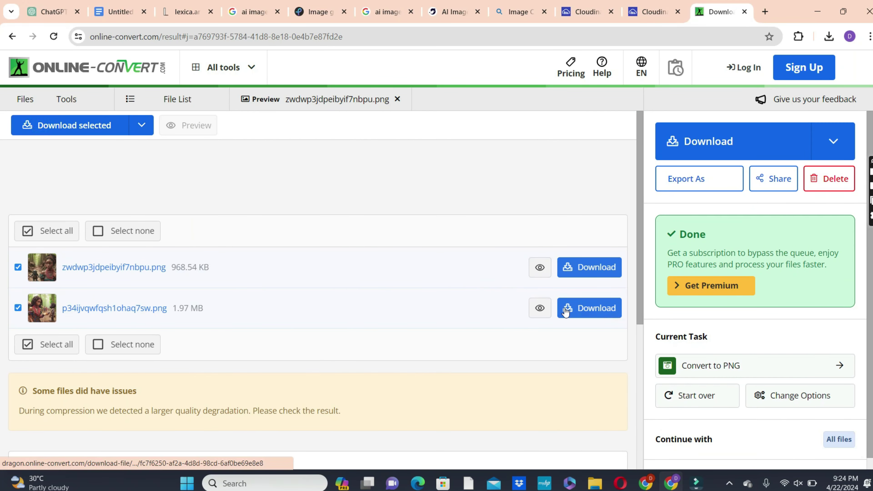
# Preview and download the converted p34ijvqwfqsh1ohaq7sw.png, and check the browser's recent downloads
pyautogui.click(540, 307)
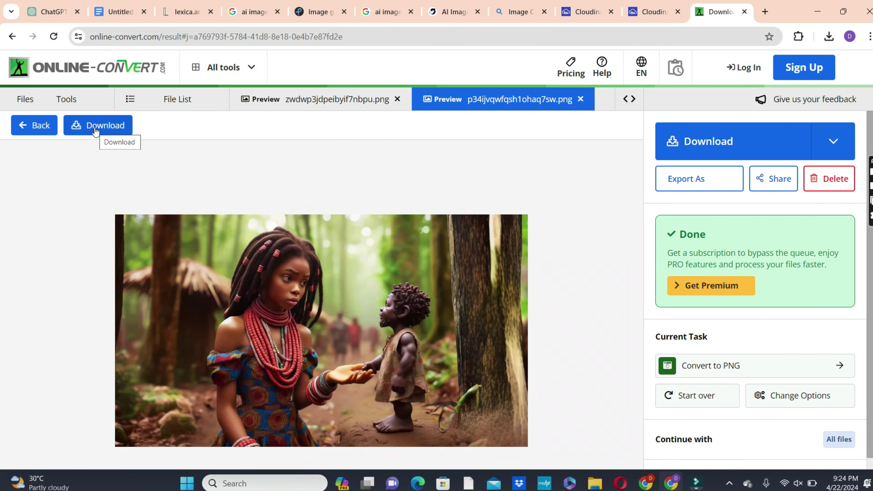
pyautogui.click(95, 131)
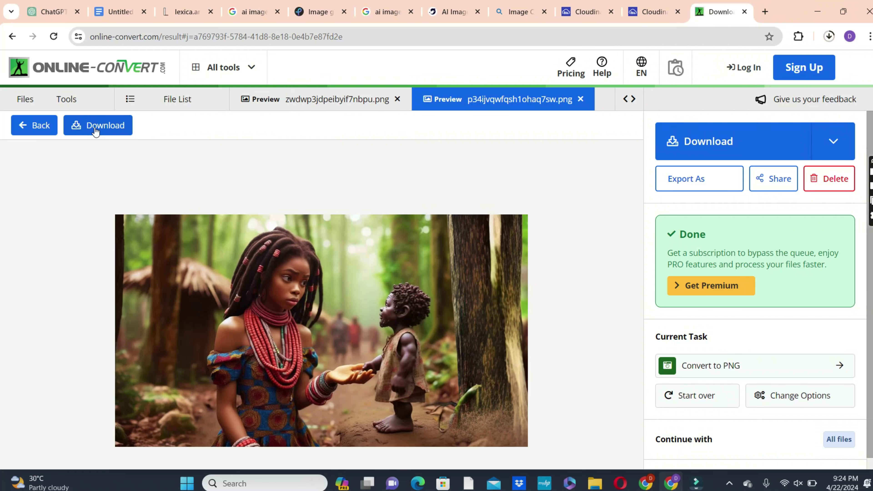
pyautogui.click(828, 36)
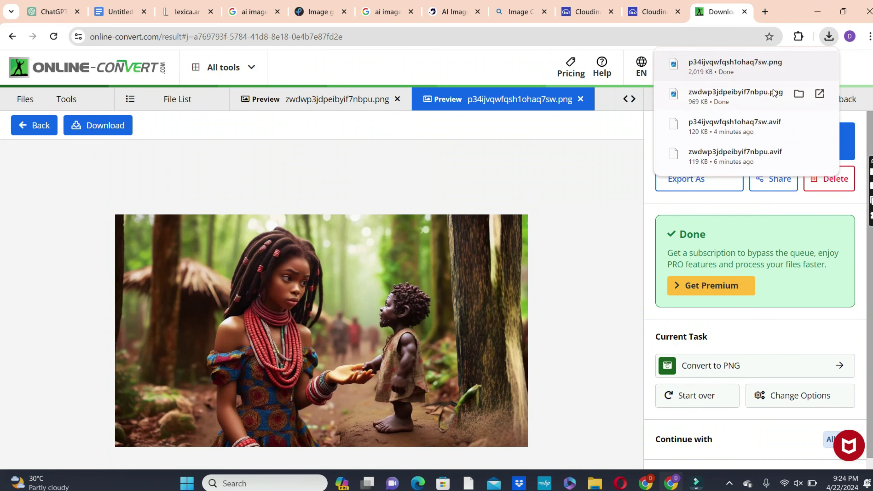
pyautogui.click(755, 23)
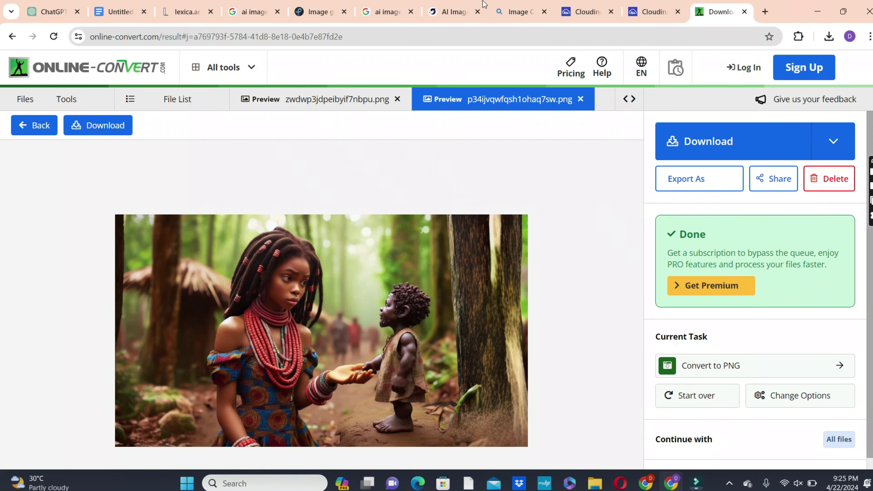
# Search Google in a new tab for "convert image to png" and open CloudConvert's PNG Converter
pyautogui.click(764, 12)
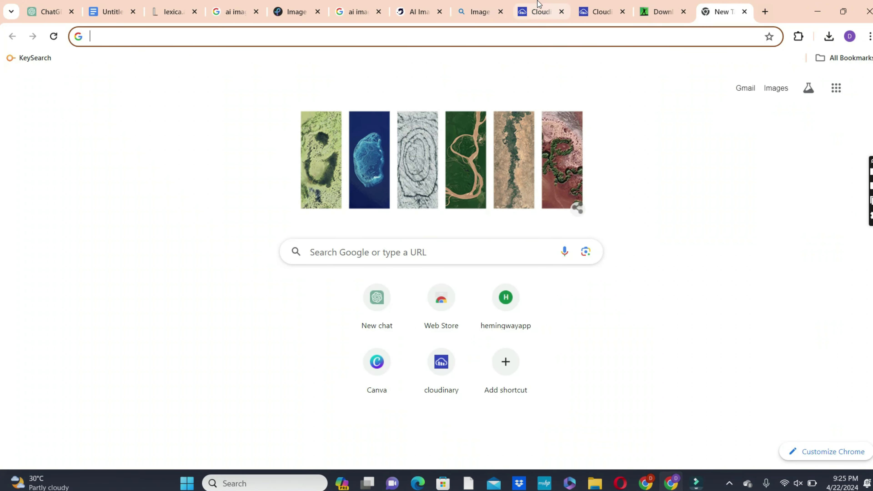
pyautogui.click(480, 11)
pyautogui.click(722, 12)
pyautogui.click(496, 243)
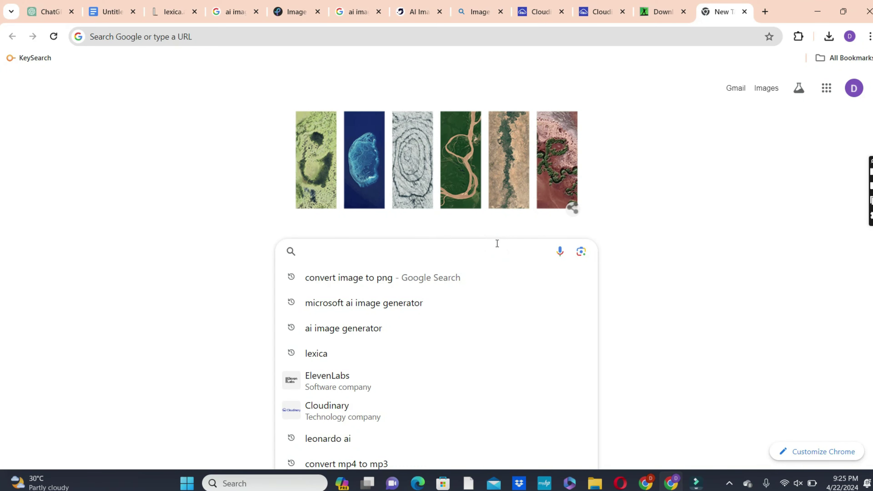
pyautogui.write('convert image to png')
pyautogui.press('Return')
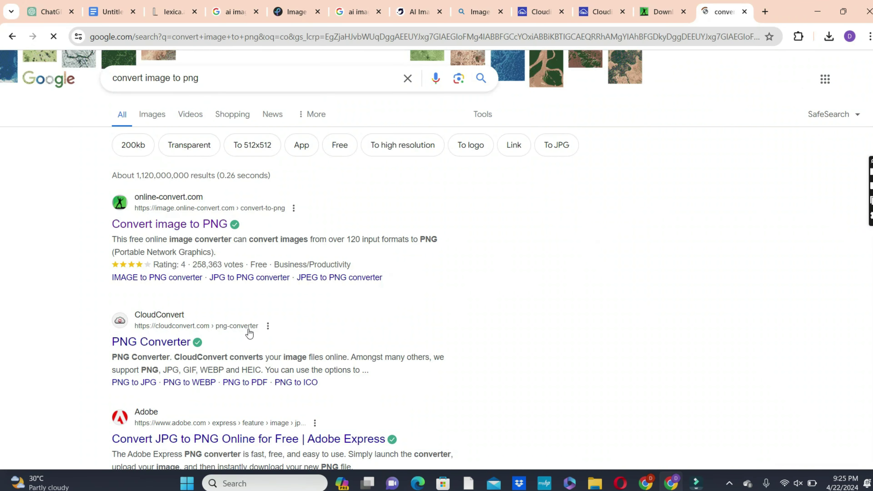
pyautogui.click(156, 317)
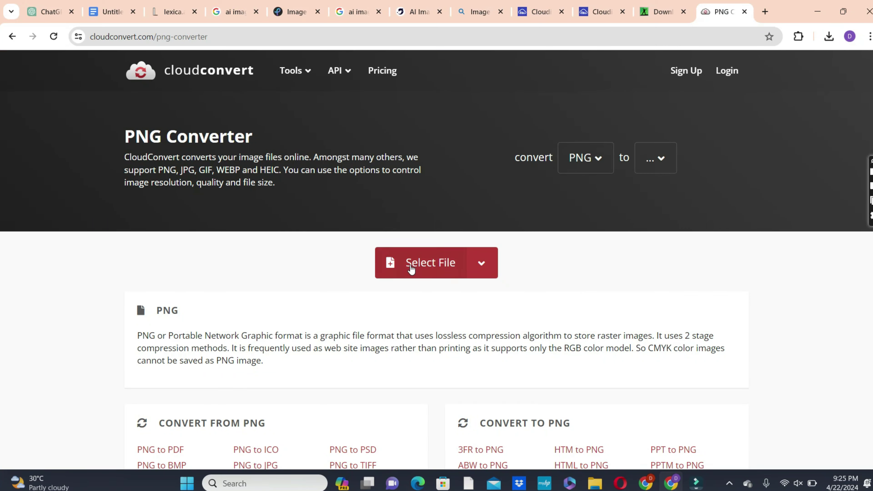
# Add p34ijvqwfqsh1ohaq7sw.avif from the "image 1" folder to CloudConvert and set its output format to PNG
pyautogui.click(411, 269)
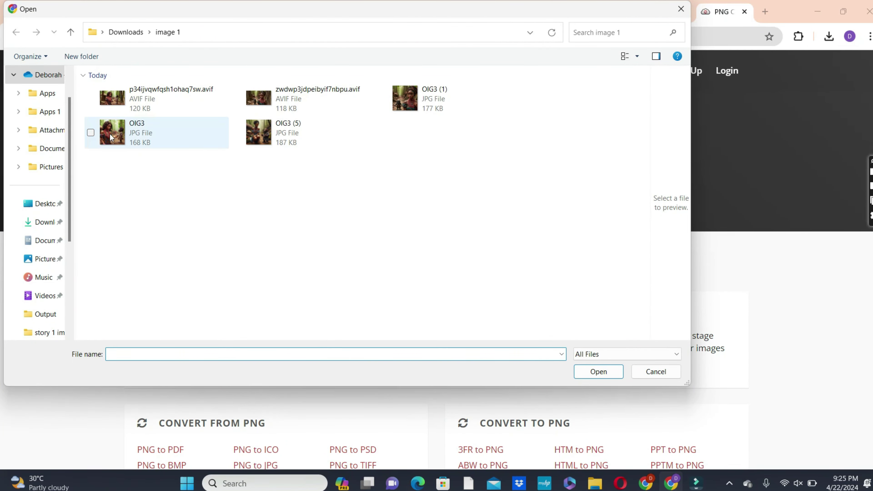
pyautogui.doubleClick(158, 98)
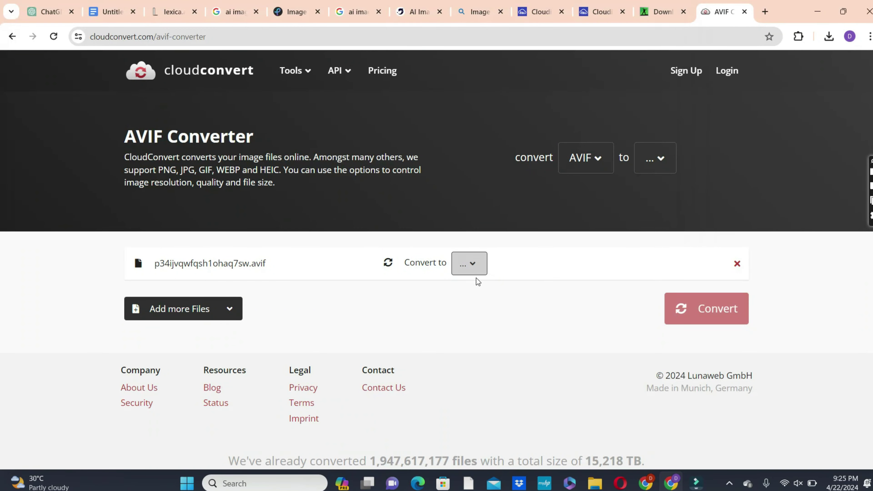
pyautogui.click(473, 237)
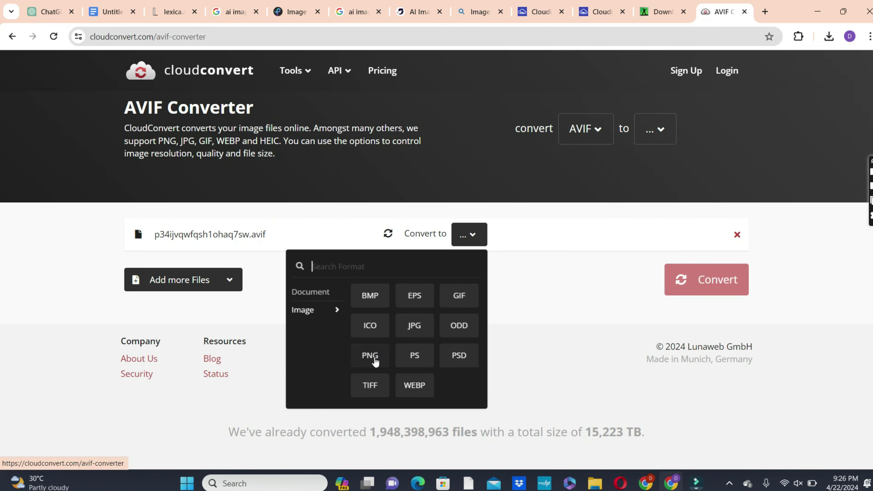
pyautogui.click(374, 361)
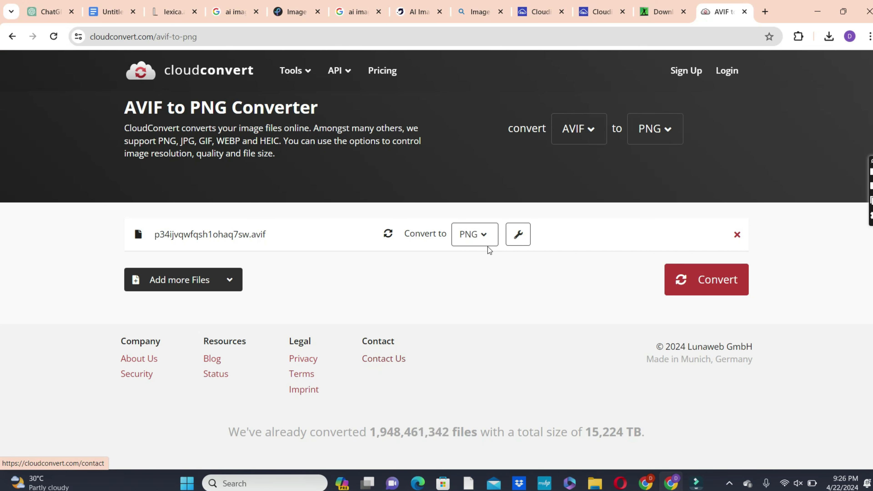
# Convert the added AVIF file, download the resulting PNG, and close its preview
pyautogui.click(717, 288)
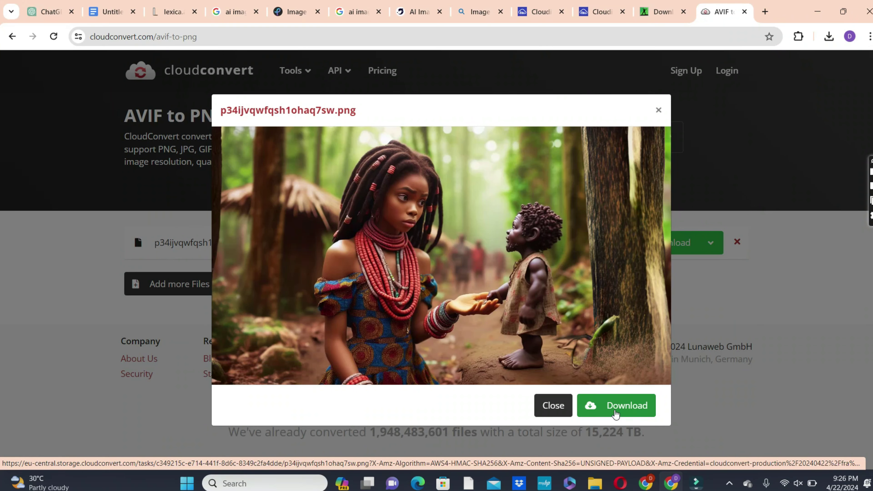
pyautogui.click(609, 409)
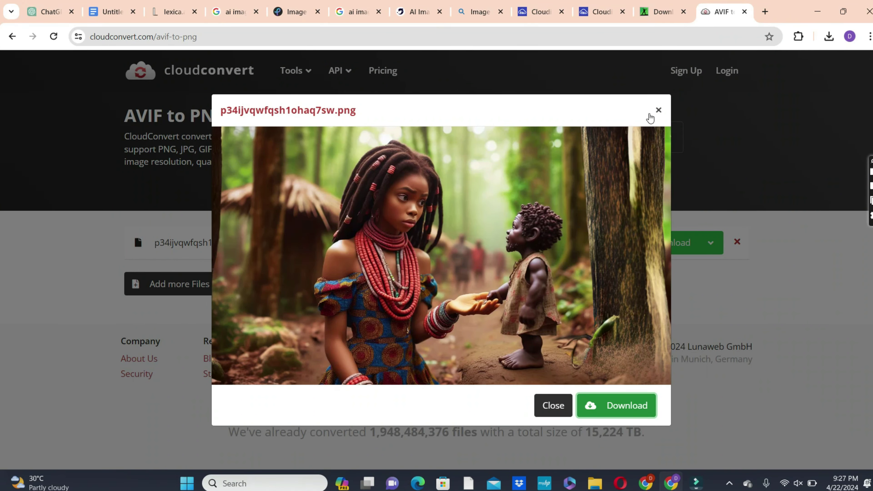
pyautogui.click(659, 112)
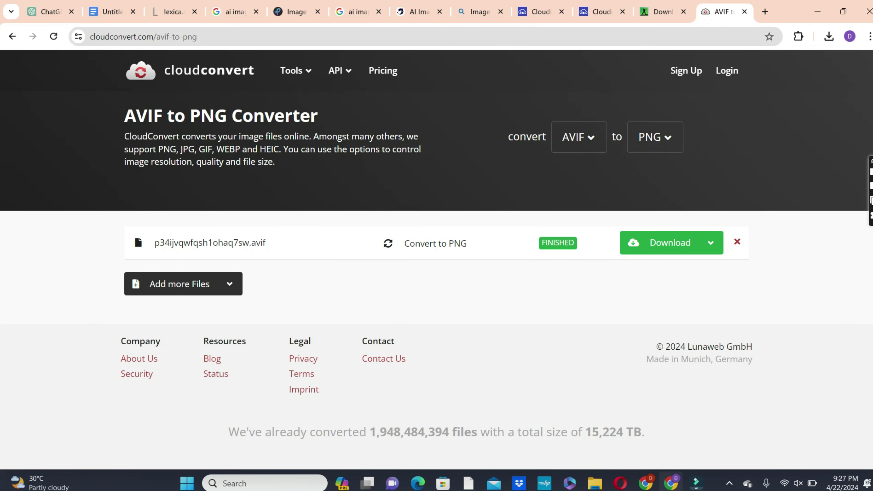
# Open a new browser tab, look back at the CloudConvert page, and return to the new tab
pyautogui.hotkey('ctrl', 't')
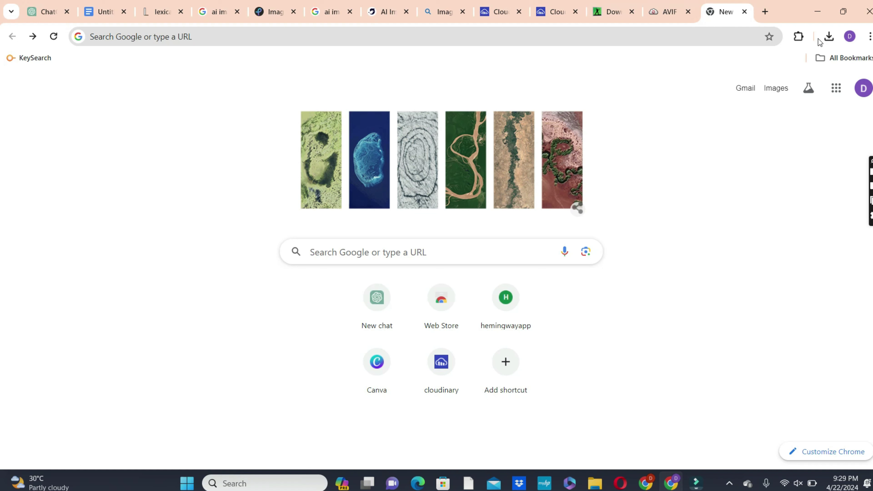
pyautogui.click(650, 17)
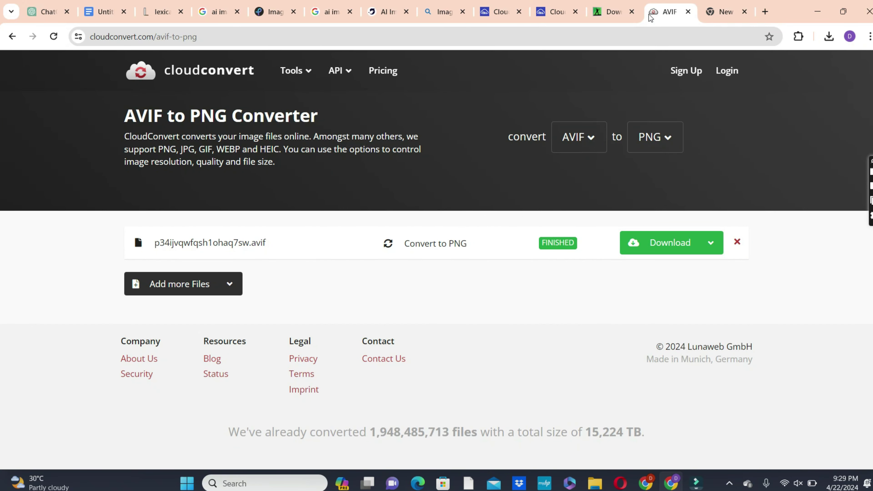
pyautogui.click(717, 17)
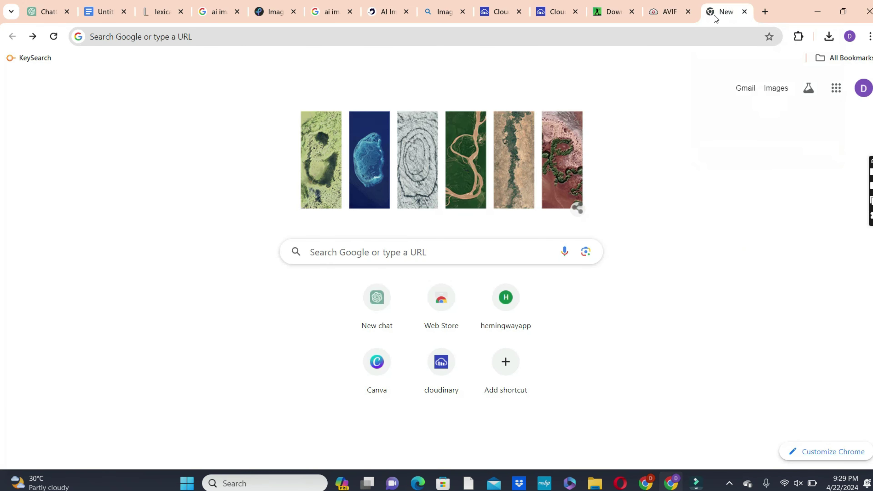
# Search Google for "lexica" and open the Lexica website from the results
pyautogui.click(476, 251)
pyautogui.write('le')
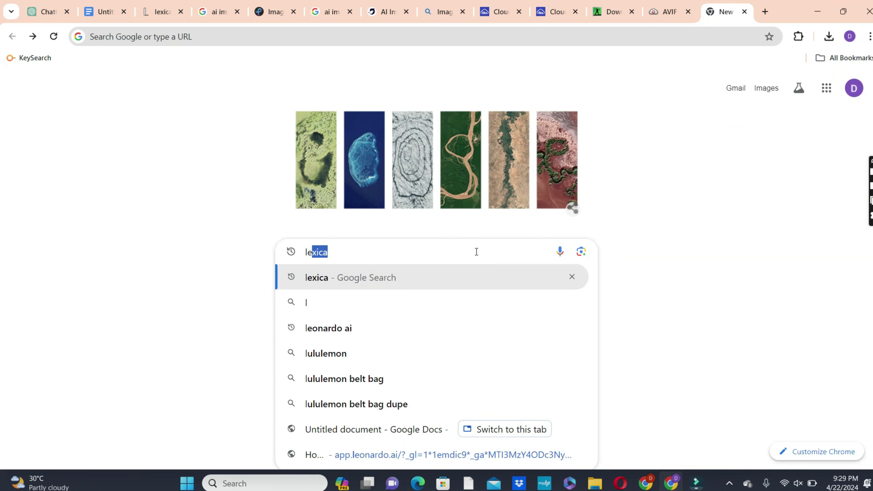
pyautogui.write('xica')
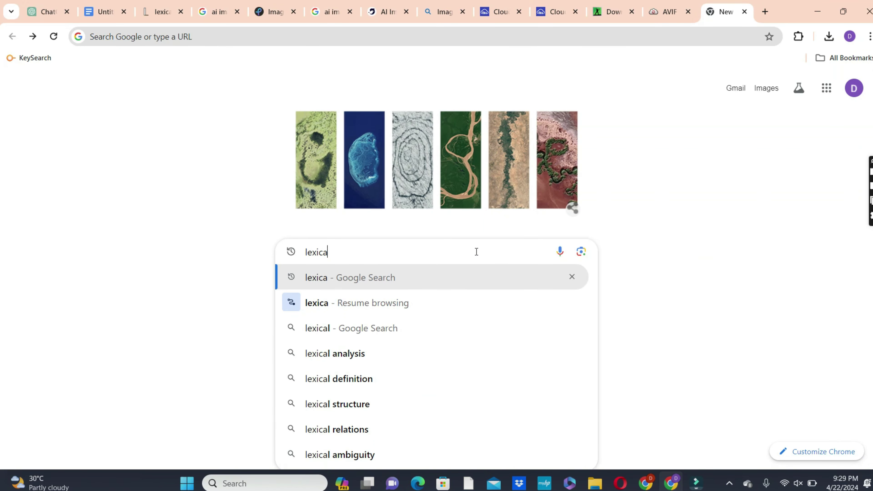
pyautogui.press('Return')
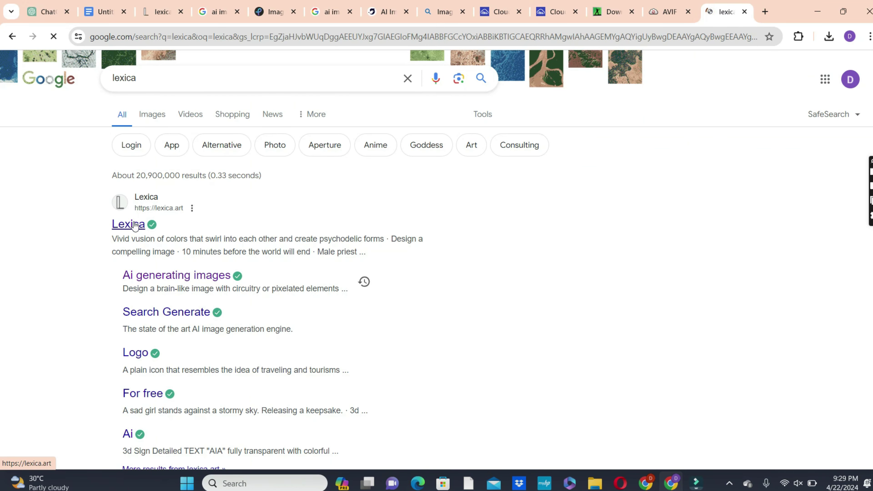
pyautogui.click(134, 224)
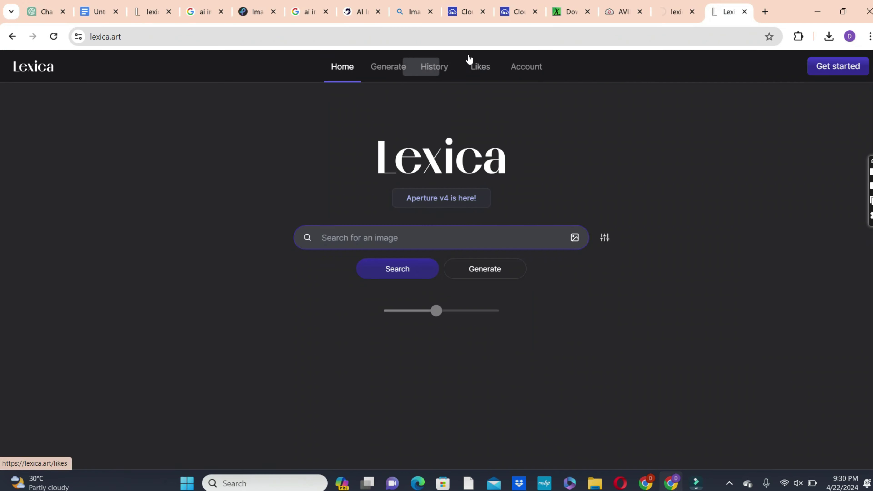
# Open Lexica's image generation page and sign in with the Google account
pyautogui.click(387, 67)
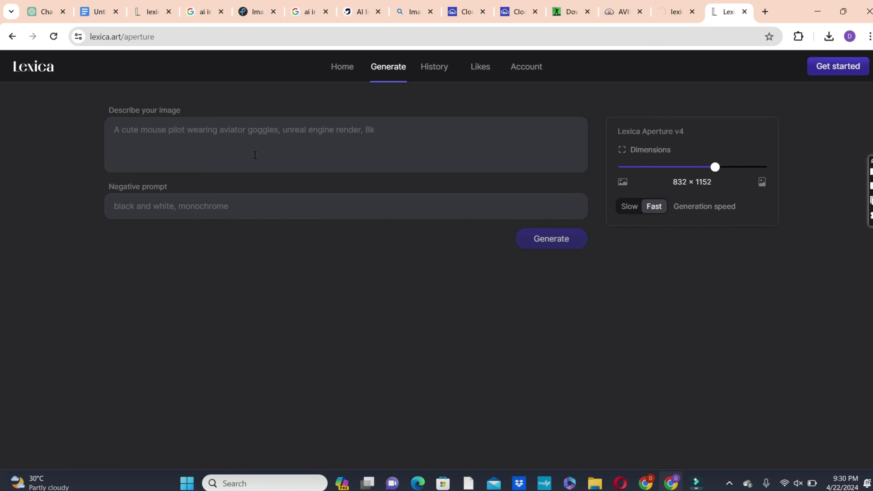
pyautogui.click(191, 135)
pyautogui.click(446, 226)
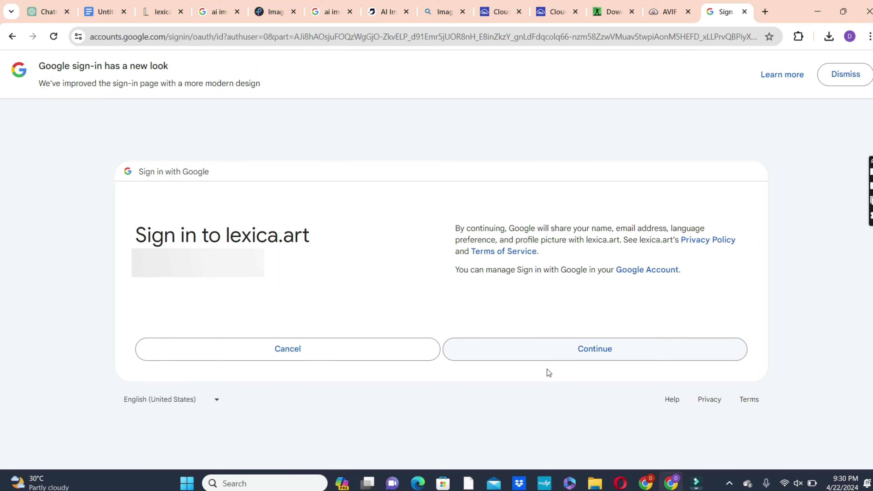
pyautogui.click(574, 352)
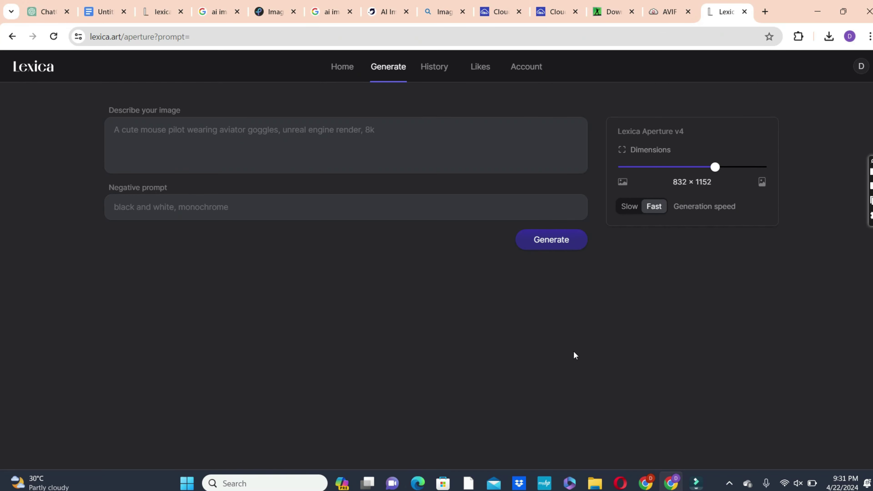
# Describe a worried young Igbo princess talking to a dark chocolate dwarf in a village forest, and accept the "African" and "direction." corrections
pyautogui.moveTo(667, 466)
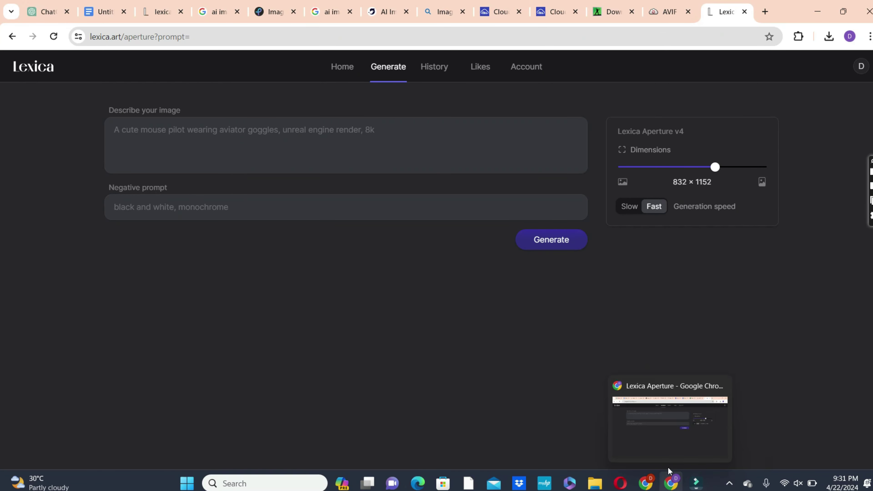
pyautogui.click(294, 147)
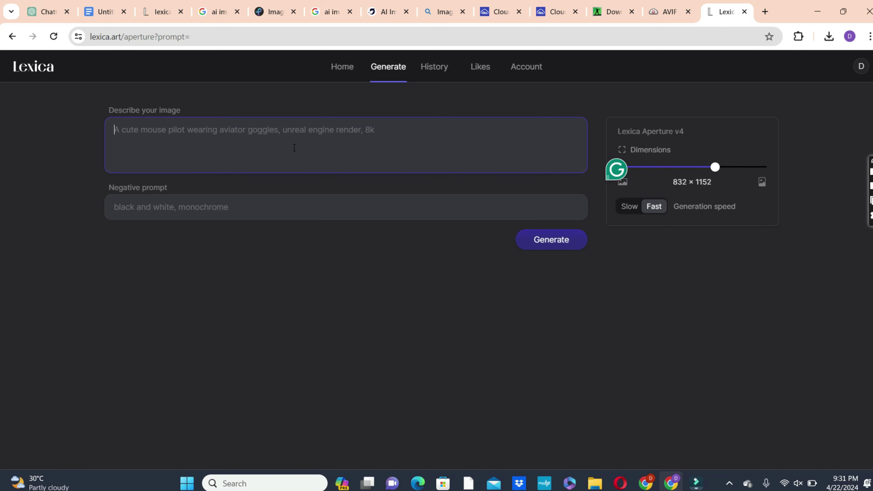
pyautogui.write('generate a Young Igbo princess in her 20s  dressed in african traditional dressing. Beads in the hair, on neck, arms and legs. Lost in a village forest. Looking worried, talking to a dwarf in the forest. the foot of the dwarf should face opposite direction . the dwarf should be dark chocolate')
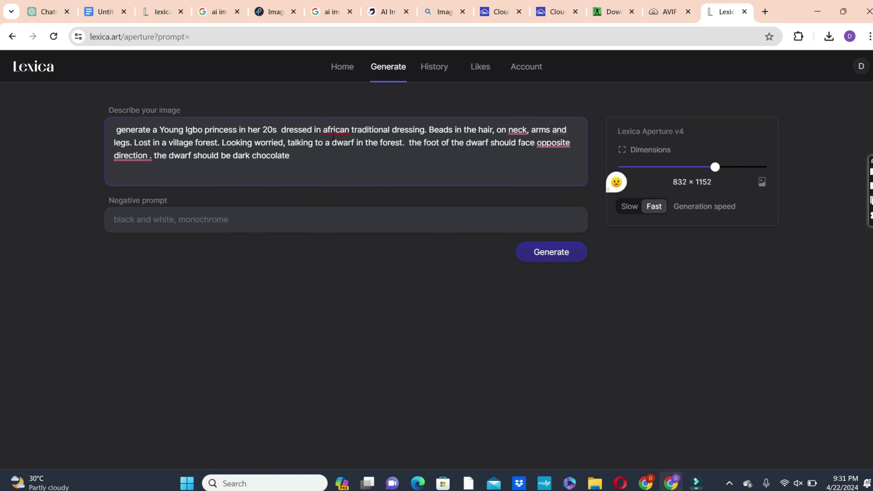
pyautogui.moveTo(335, 135)
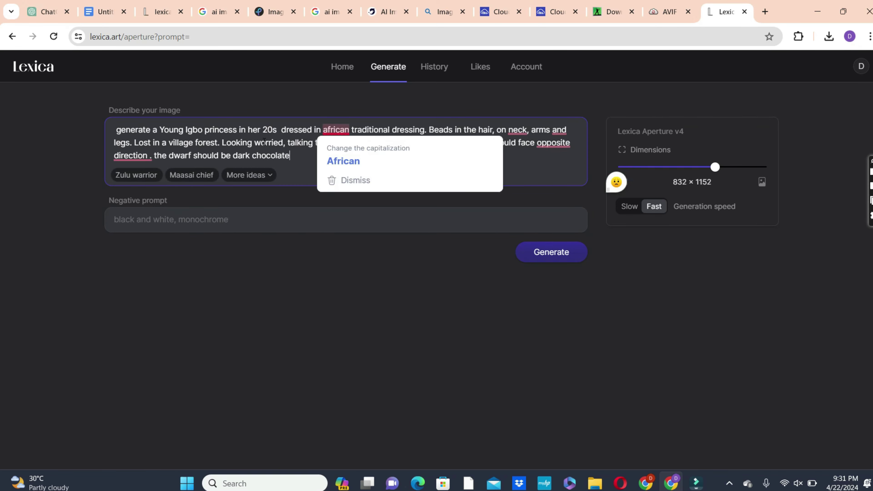
pyautogui.moveTo(136, 156)
pyautogui.click(139, 187)
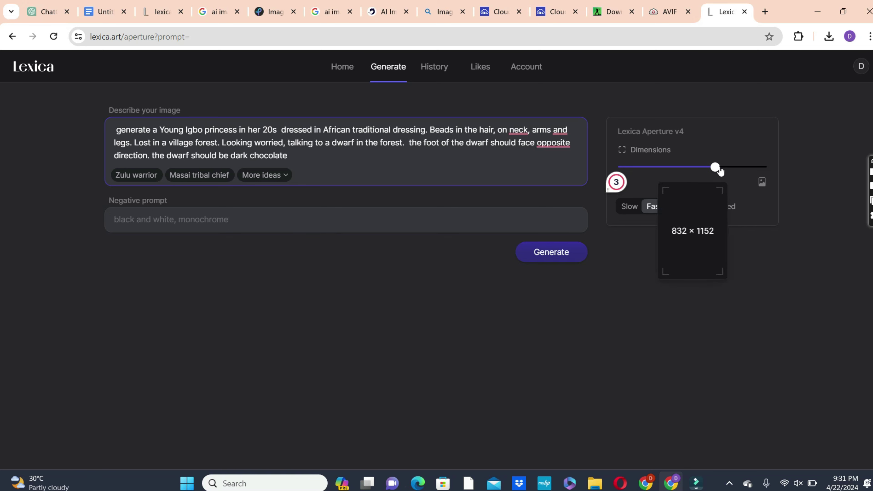
# Set the image dimensions to 1344 × 704 and generate the images from the prompt
pyautogui.moveTo(716, 166); pyautogui.dragTo(646, 182)
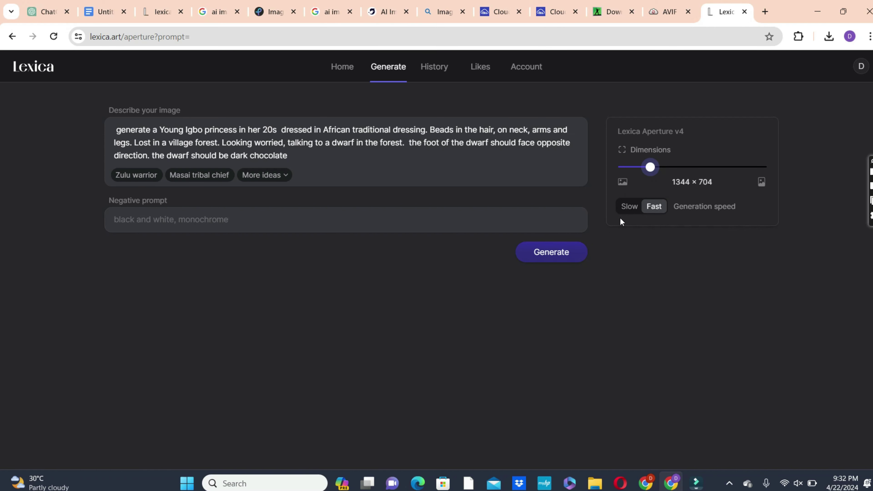
pyautogui.click(548, 253)
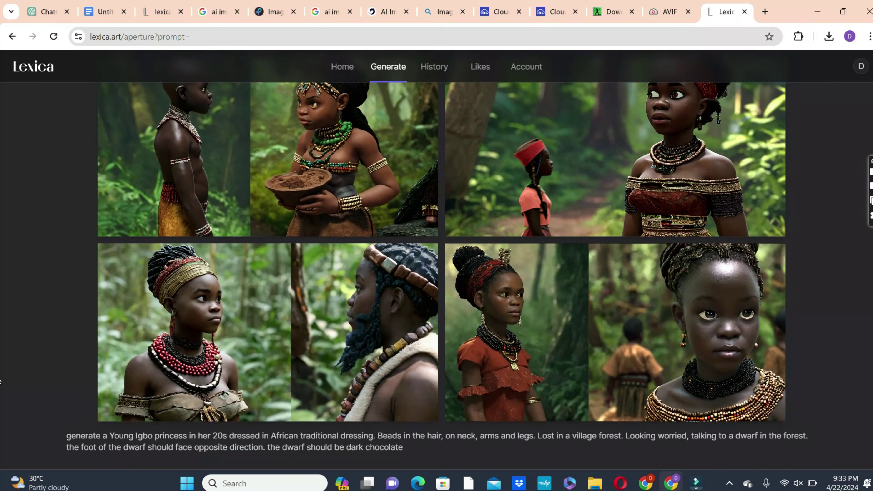
# Look through the generated princess and dwarf images at full size, and return to the results grid
pyautogui.moveTo(285, 172)
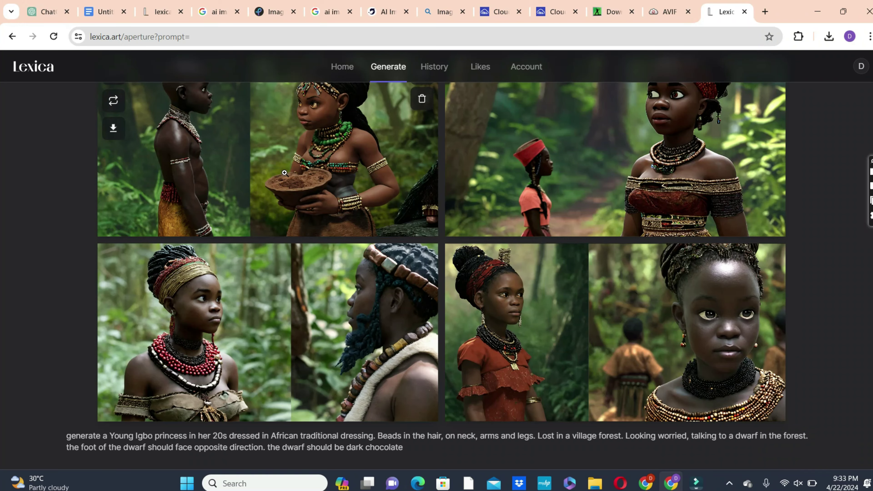
pyautogui.click(284, 415)
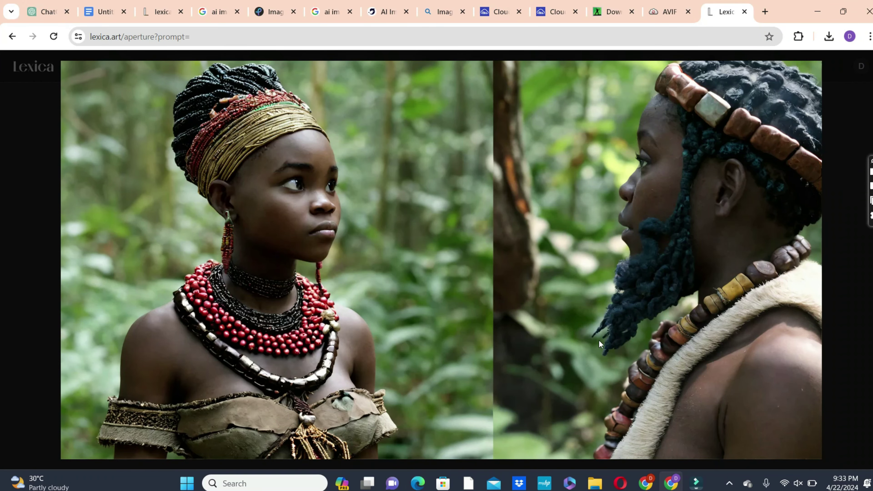
pyautogui.press('Right')
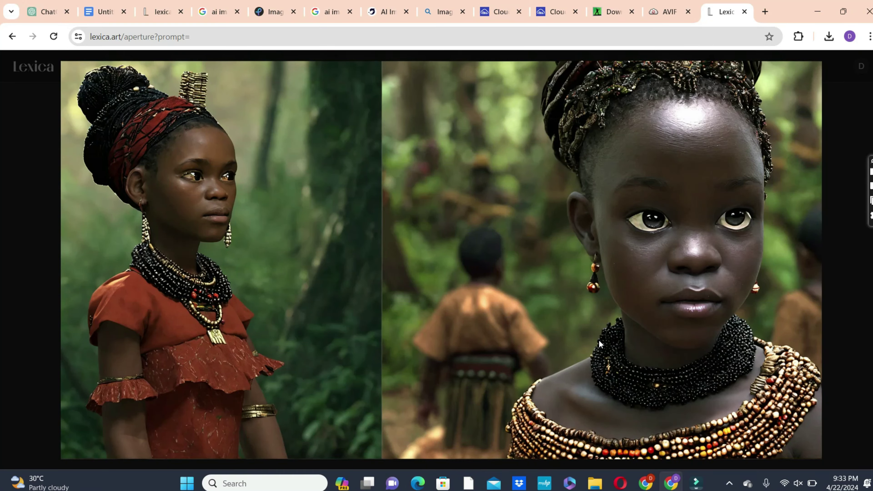
pyautogui.press('Right')
pyautogui.press('Right')
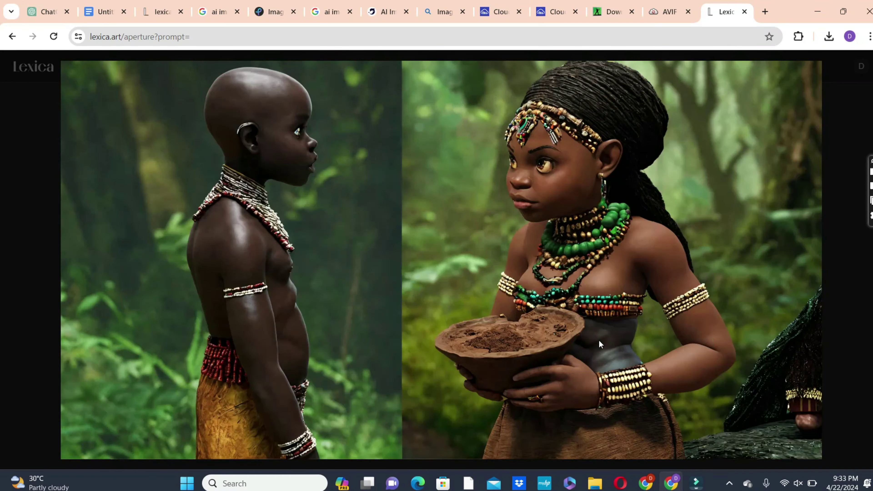
pyautogui.press('Escape')
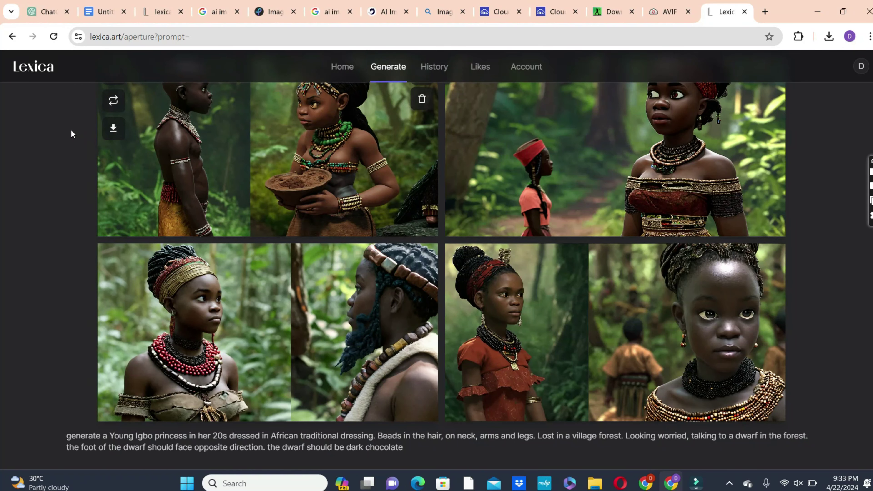
# Download the two generated images in the first row of the Lexica results
pyautogui.click(114, 129)
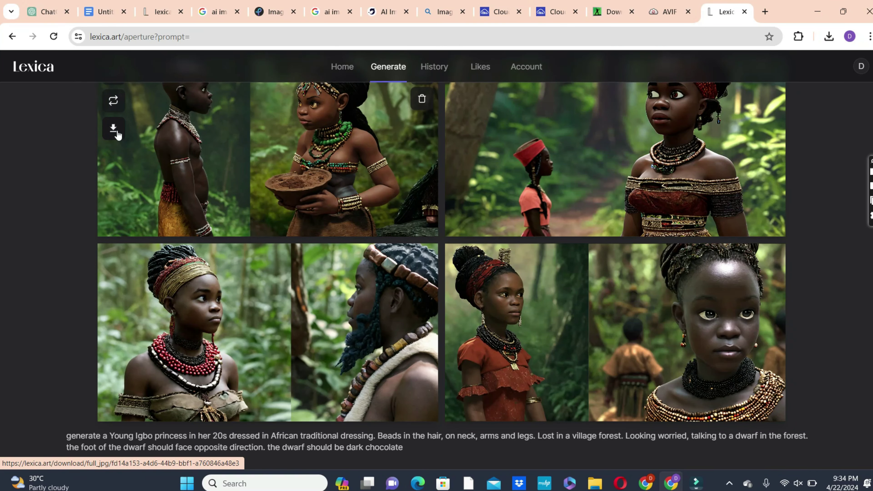
pyautogui.click(114, 131)
pyautogui.click(461, 136)
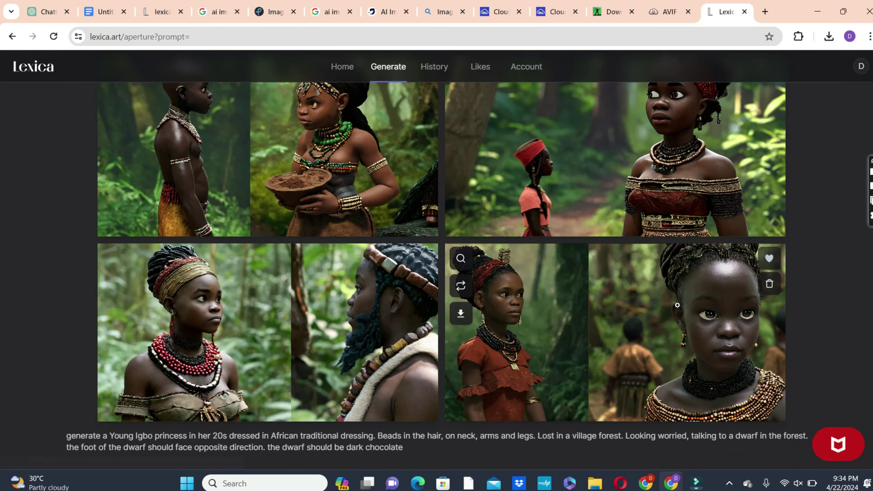
pyautogui.scroll(3, 1, 336)
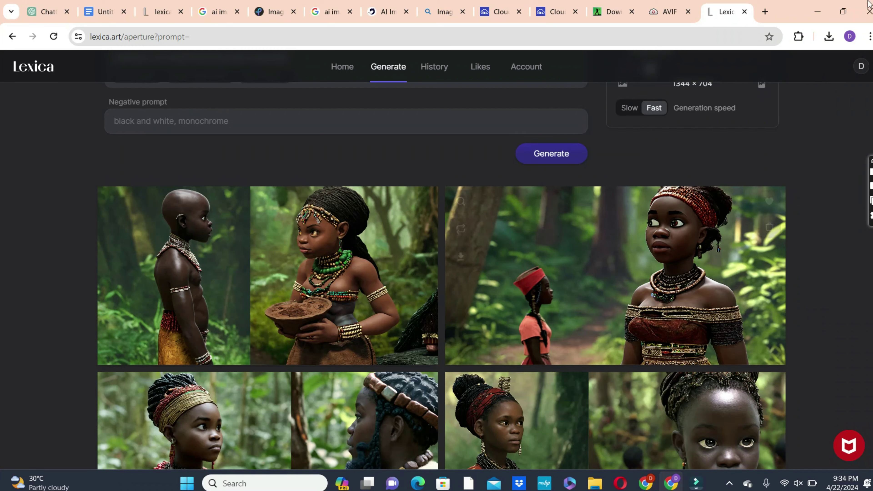
# Search Google for "leonardo ai" in a new browser tab and open the Leonardo AI website
pyautogui.click(765, 12)
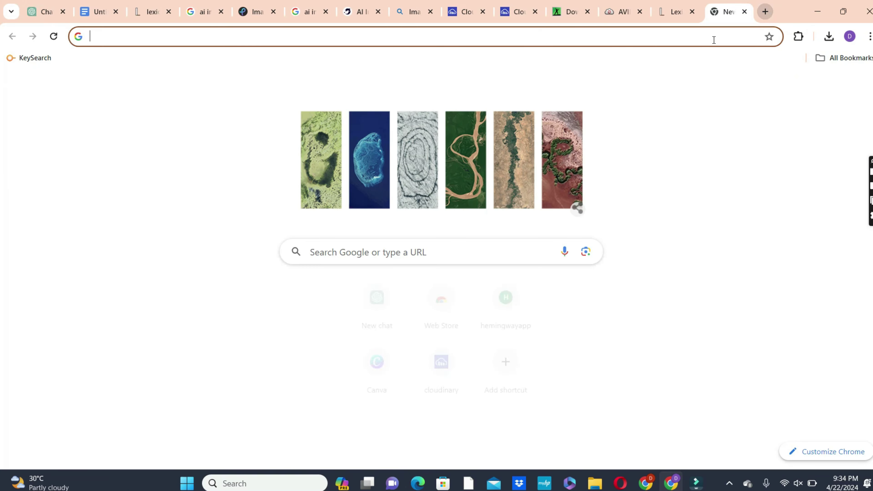
pyautogui.click(388, 247)
pyautogui.write('leon')
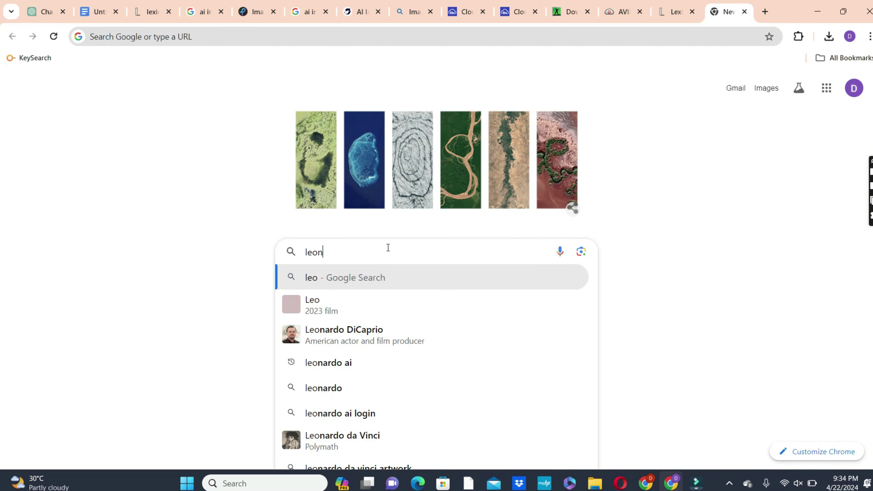
pyautogui.click(338, 329)
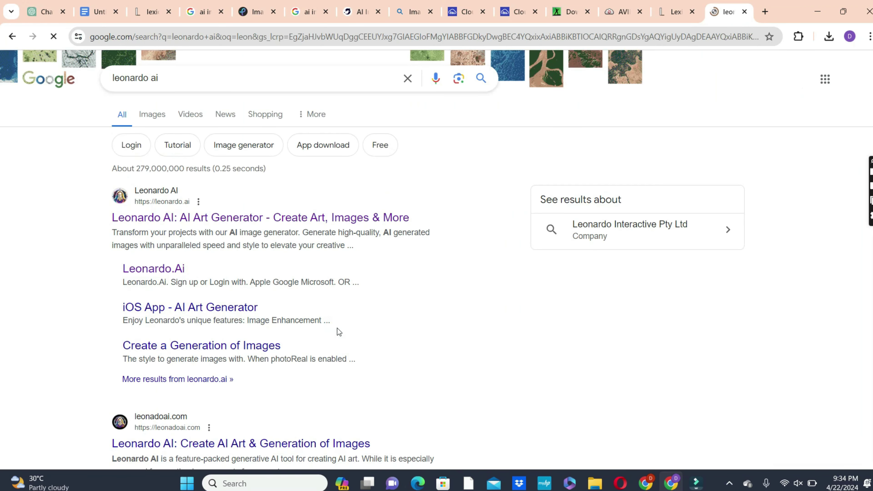
pyautogui.click(212, 218)
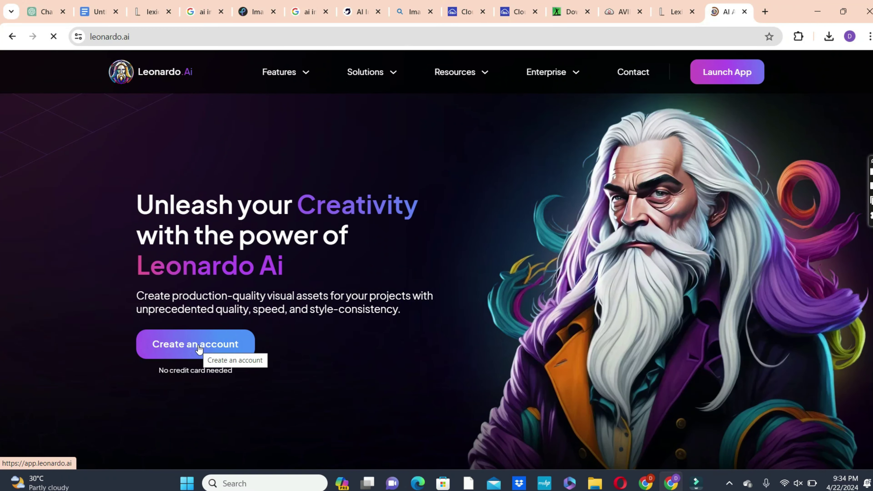
# Enter the Leonardo app through its account creation link, dismiss the What's New notice, and start creating a new image
pyautogui.click(199, 348)
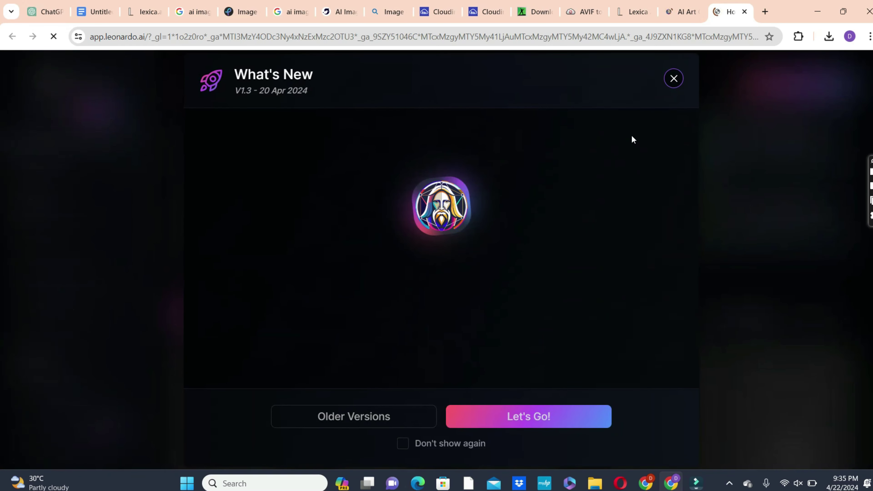
pyautogui.click(811, 92)
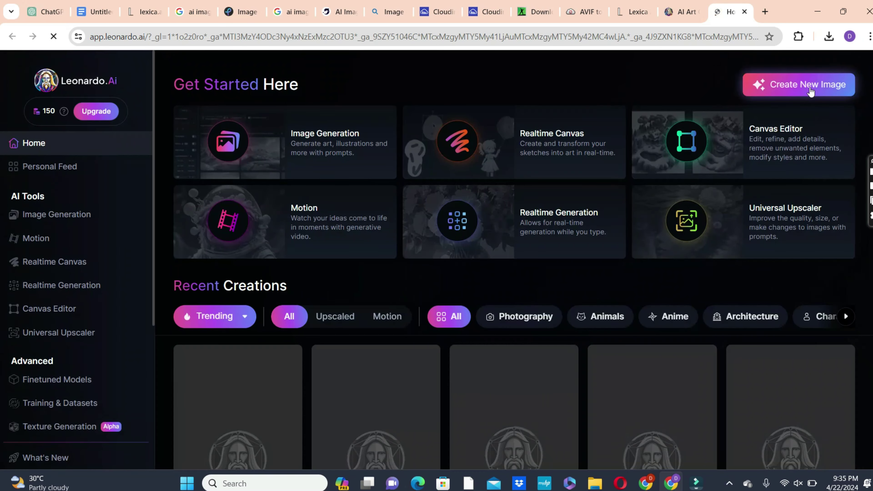
pyautogui.click(811, 92)
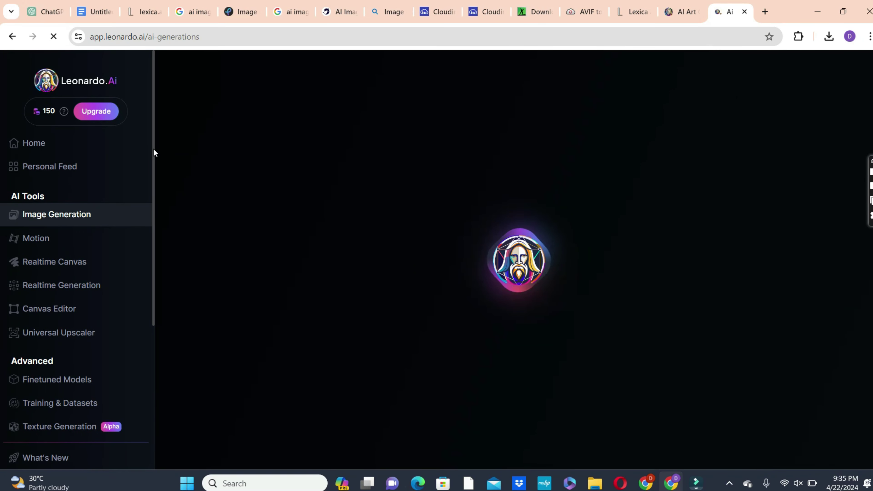
# Keep the image aspect ratio at 16:9 in Leonardo's advanced controls and lock it
pyautogui.moveTo(154, 148)
pyautogui.mouseDown()
pyautogui.moveTo(172, 358)
pyautogui.moveTo(150, 145)
pyautogui.mouseUp()
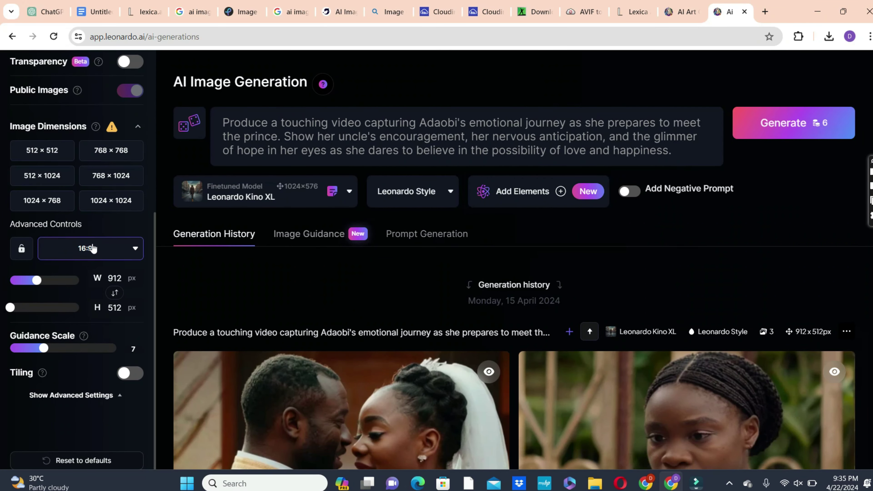
pyautogui.click(98, 249)
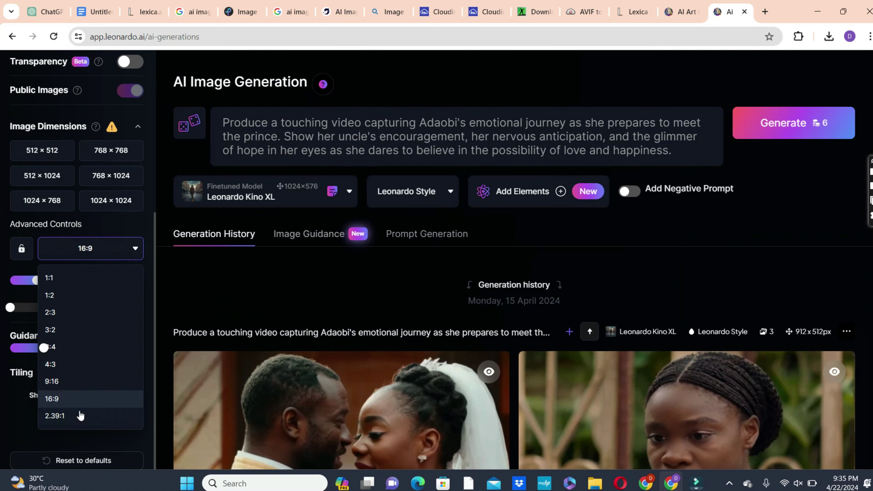
pyautogui.click(97, 251)
pyautogui.click(26, 248)
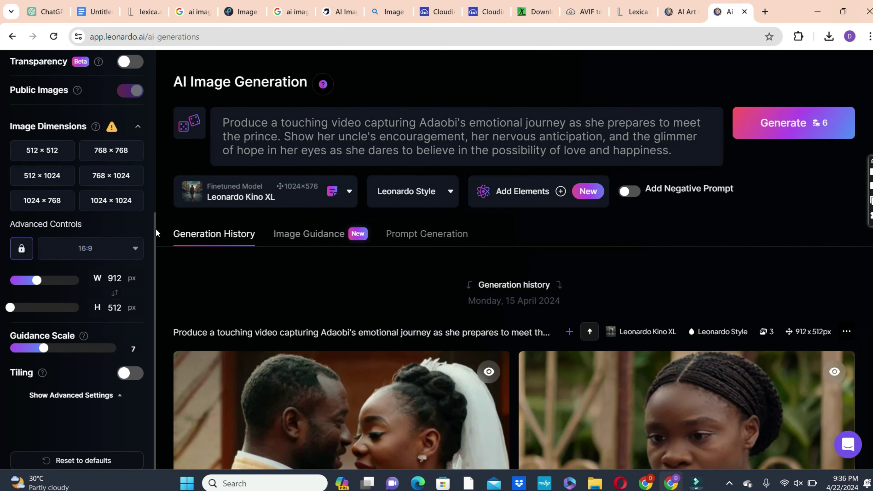
# Generate four images of a worried young Igbo princess in beads and African traditional dress, talking to a dark chocolate dwarf with opposite-facing feet in a village forest
pyautogui.scroll(8, 151, 233)
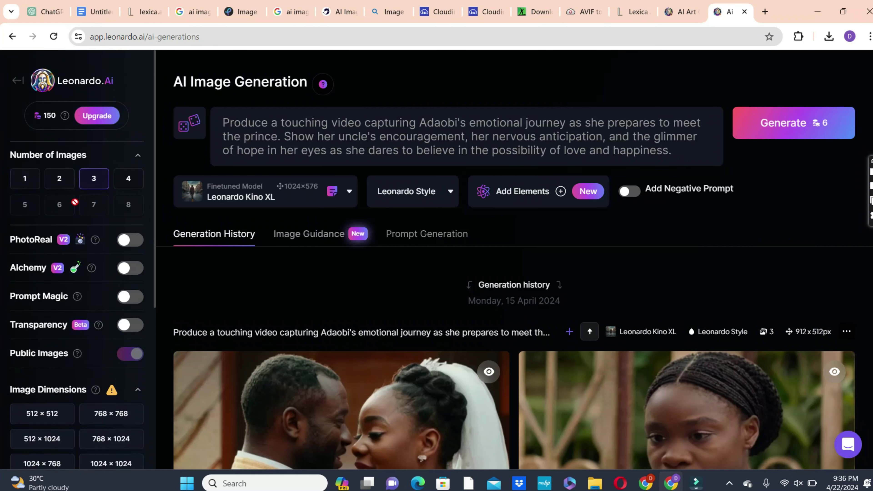
pyautogui.click(135, 182)
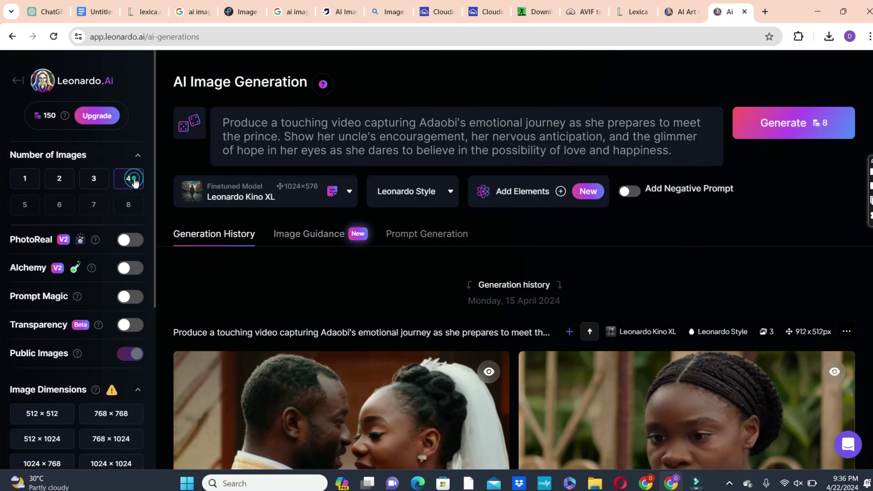
pyautogui.click(351, 136)
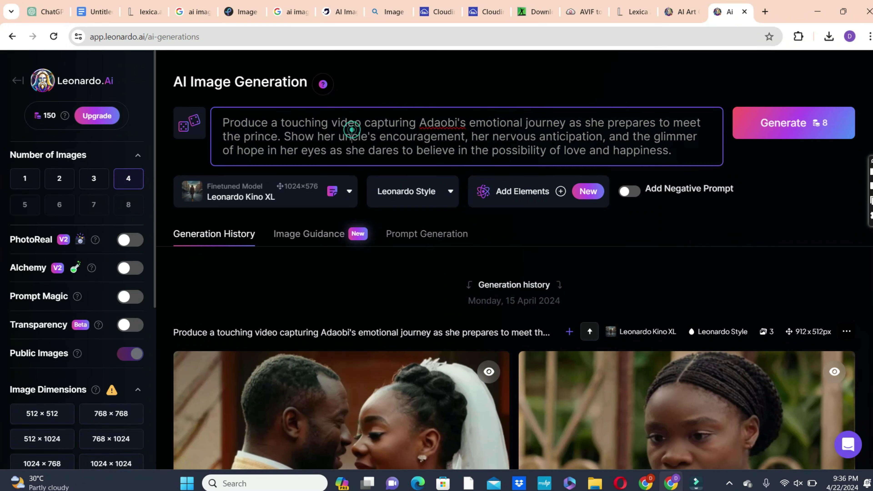
pyautogui.hotkey('ctrl', 'a')
pyautogui.press('BackSpace')
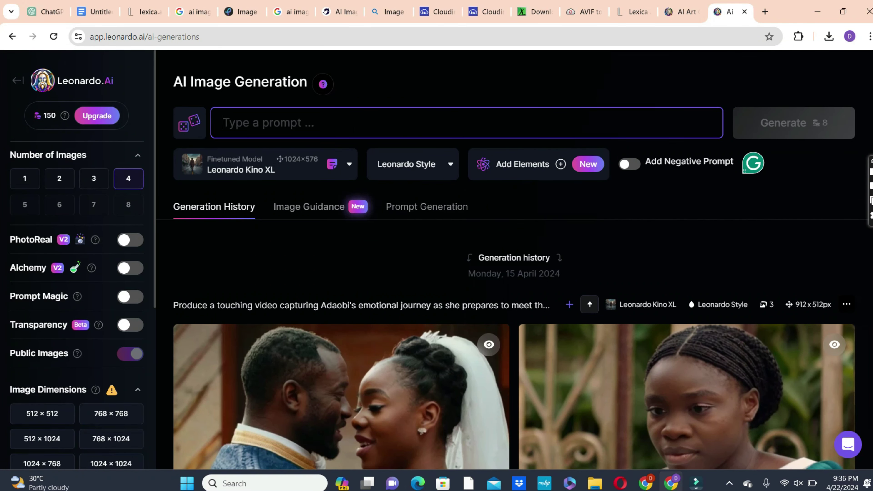
pyautogui.write('generate a Young Igbo princess in her 20s  dressed in african traditional dressing. Beads in the hair, on neck, arms and legs. Lost in a village forest. Looking worried, talking to a dwarf in the forest.  the foot of the dwarf should face opposite direction . the dwarf should be dark chocolate')
pyautogui.click(797, 124)
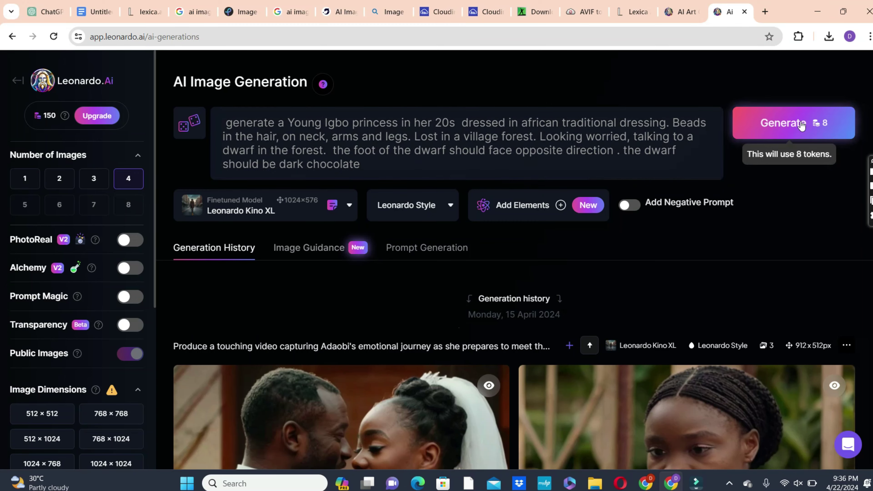
pyautogui.click(797, 125)
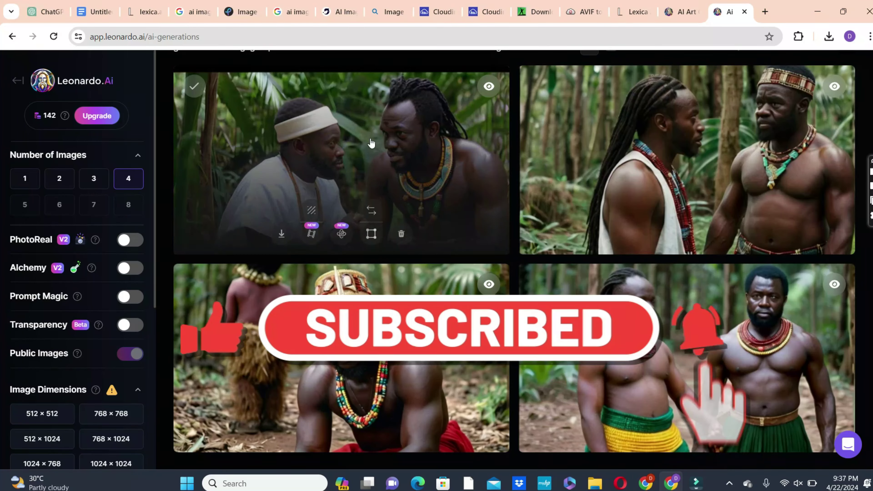
# View the newly generated images enlarged, going back and forth between them, and close the preview
pyautogui.click(371, 142)
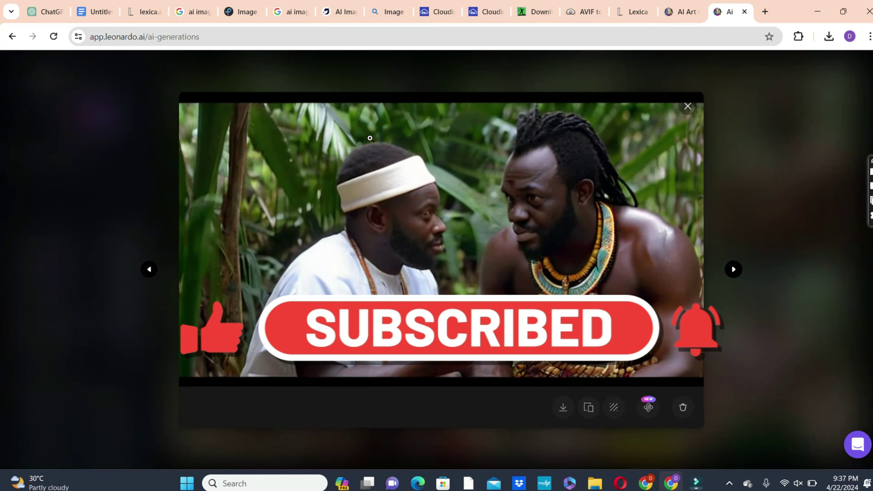
pyautogui.press('Left')
pyautogui.press('Left')
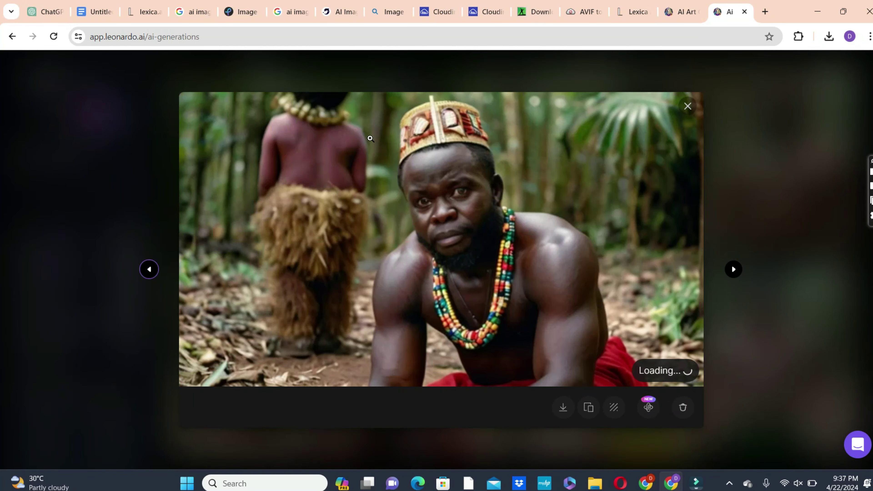
pyautogui.press('Right')
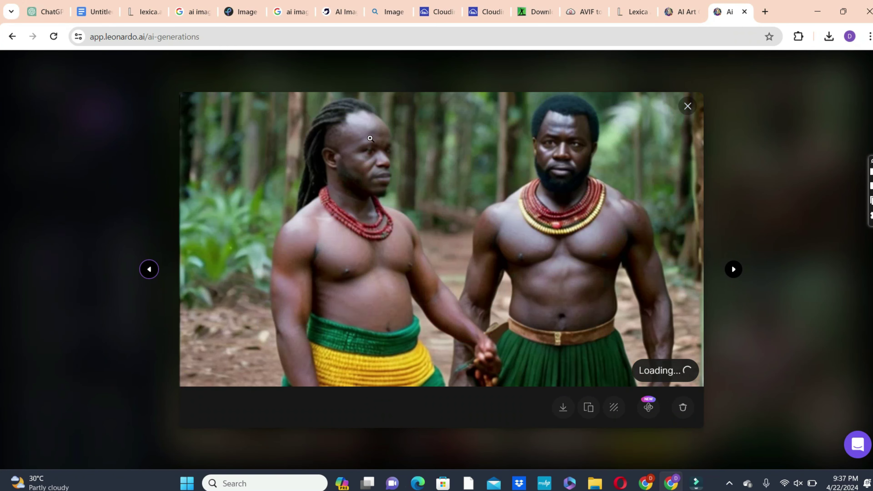
pyautogui.press('Left')
pyautogui.press('Right')
pyautogui.press('Left')
pyautogui.press('Left')
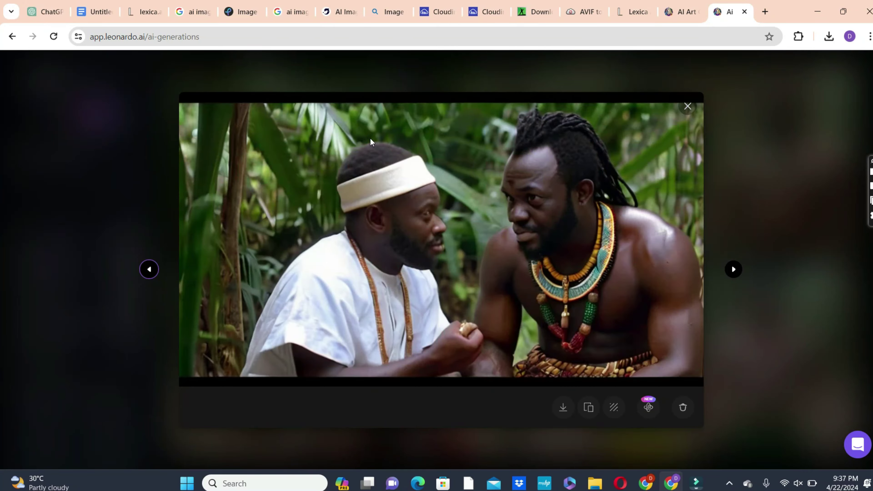
pyautogui.press('Escape')
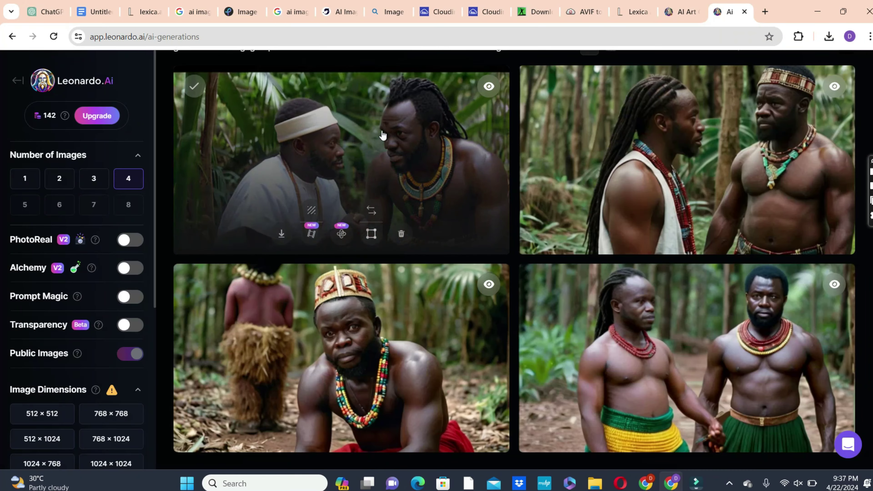
# Examine how well the four generated images match the princess and dwarf prompt, comparing them with older generations in the history
pyautogui.scroll(-10, 516, 257)
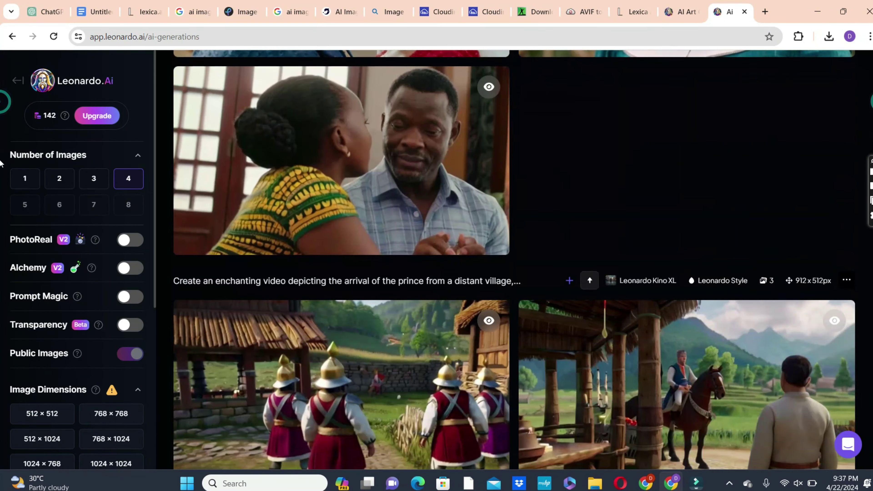
pyautogui.scroll(8, 516, 257)
pyautogui.scroll(10, 862, 109)
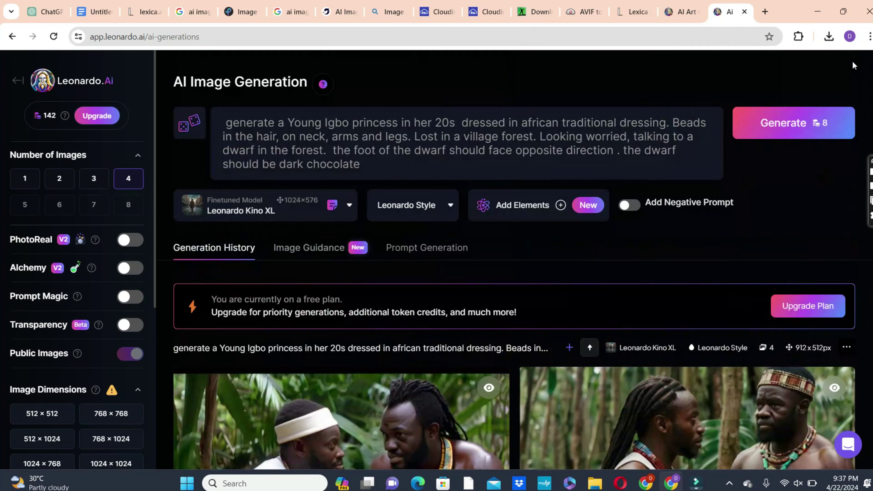
pyautogui.scroll(-6, 859, 90)
pyautogui.scroll(6, 857, 78)
pyautogui.scroll(-15, 858, 81)
pyautogui.scroll(8, 863, 100)
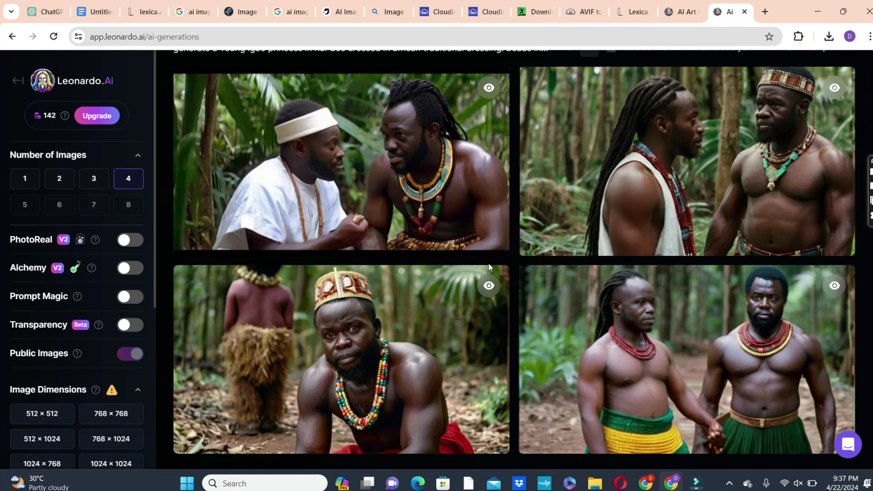
pyautogui.moveTo(372, 152)
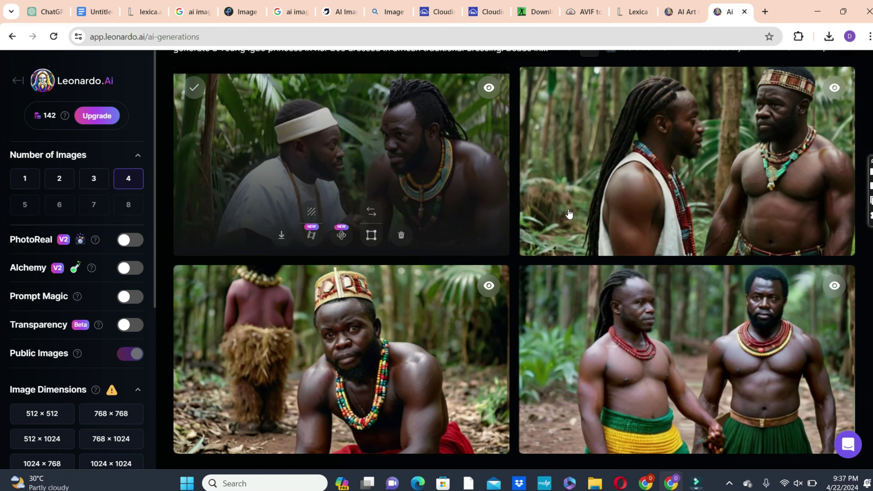
pyautogui.moveTo(732, 177)
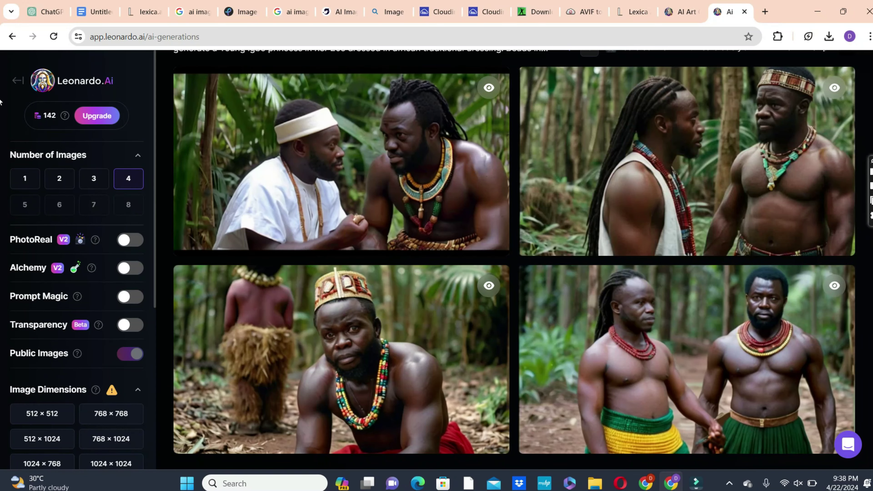
pyautogui.scroll(9, 0, 101)
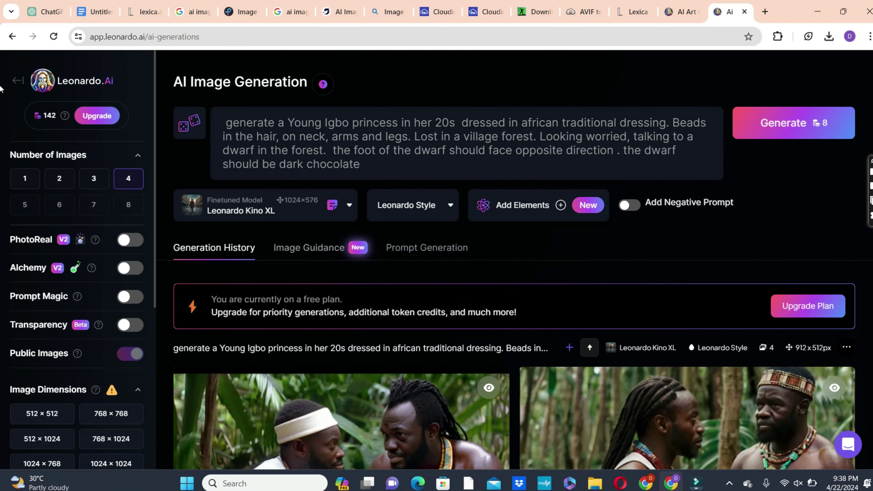
pyautogui.scroll(-10, 6, 113)
pyautogui.scroll(3, 6, 113)
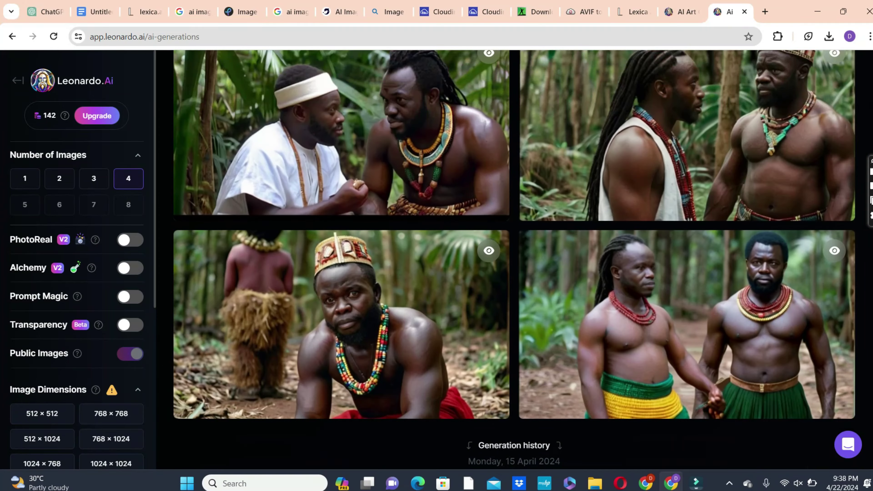
pyautogui.scroll(-5, 870, 109)
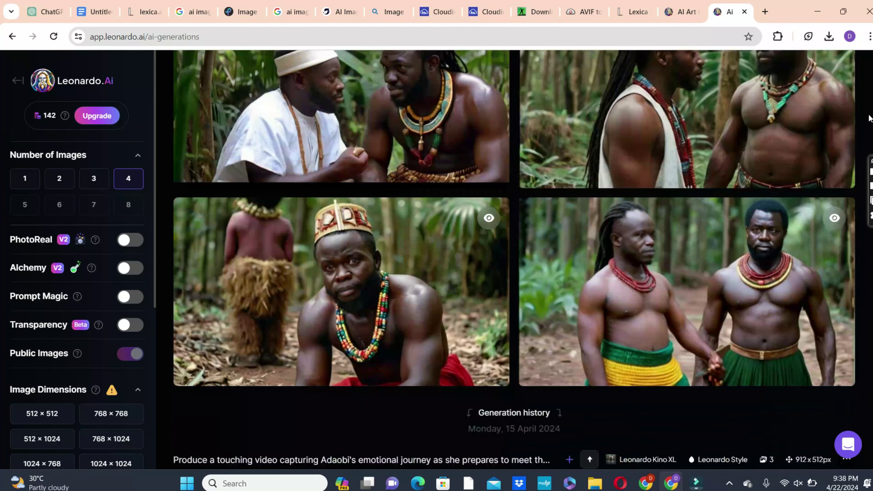
pyautogui.scroll(4, 866, 112)
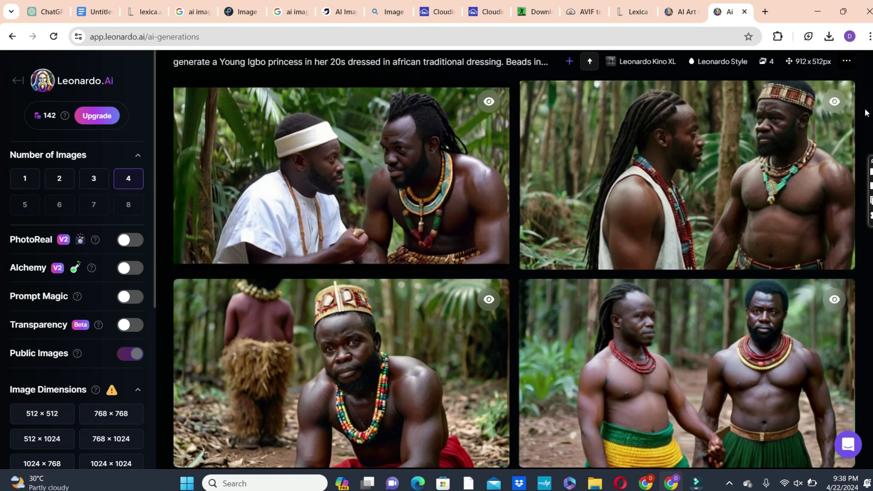
# Set the number of images to 2 and generate again with the same princess and dwarf prompt
pyautogui.scroll(8, 859, 103)
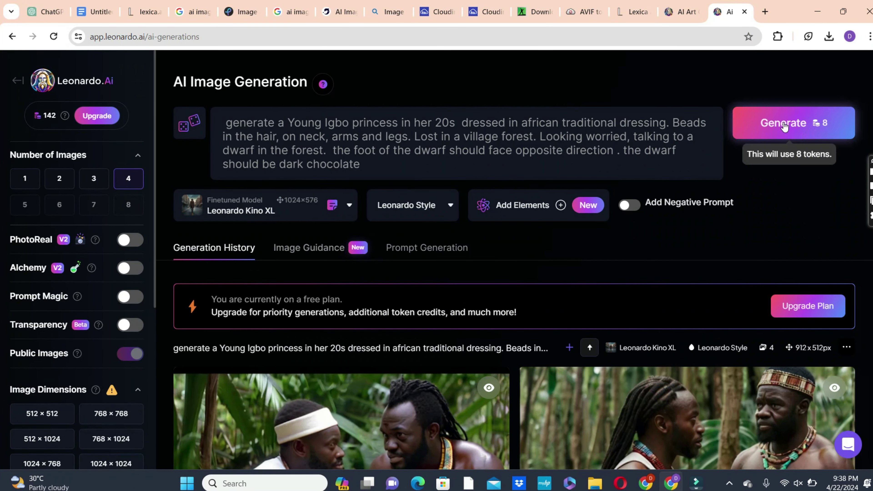
pyautogui.click(59, 180)
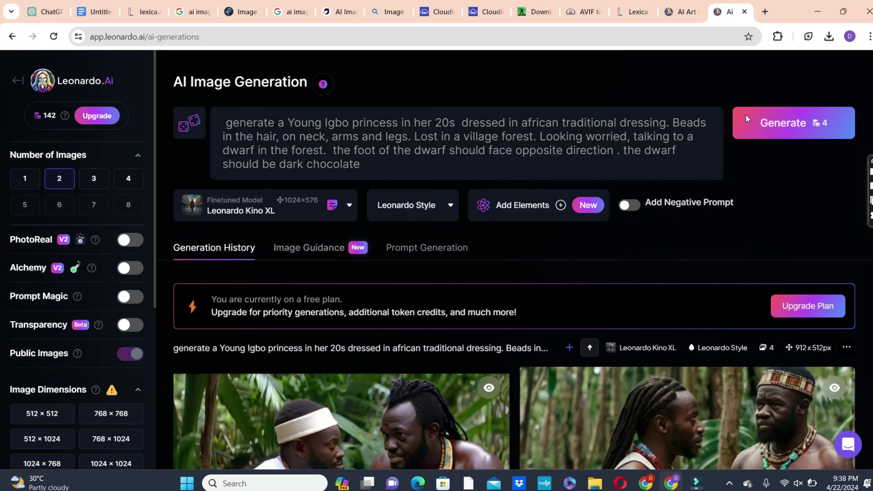
pyautogui.click(804, 122)
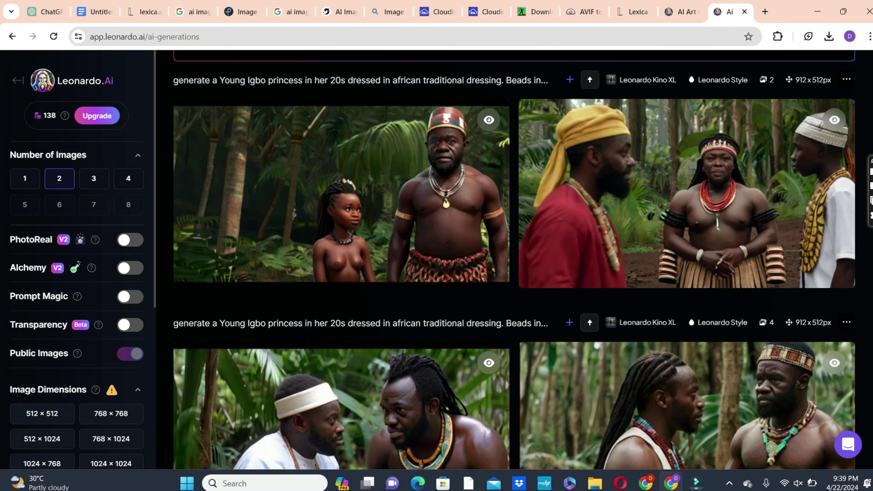
# Shorten the prompt so it ends after "Beads in the hair, on neck, arms and legs." and generate two new images
pyautogui.scroll(5, 515, 259)
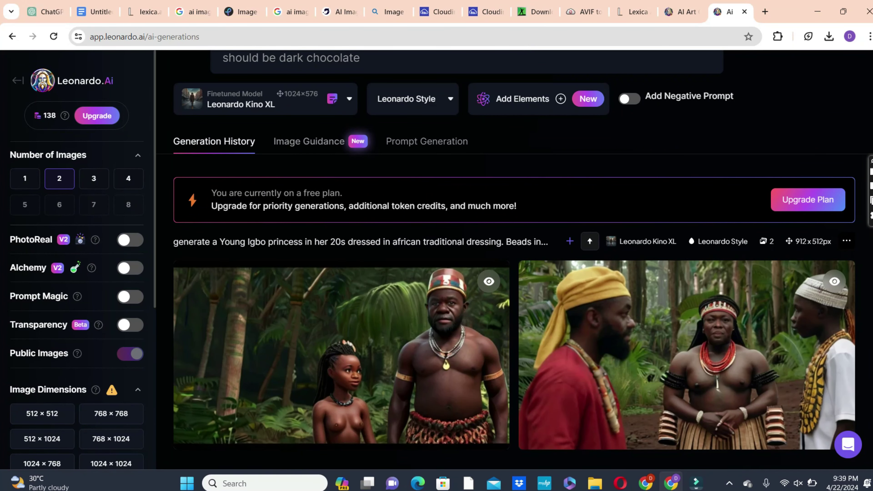
pyautogui.moveTo(359, 326)
pyautogui.scroll(-5, 1, 101)
pyautogui.scroll(4, 1, 97)
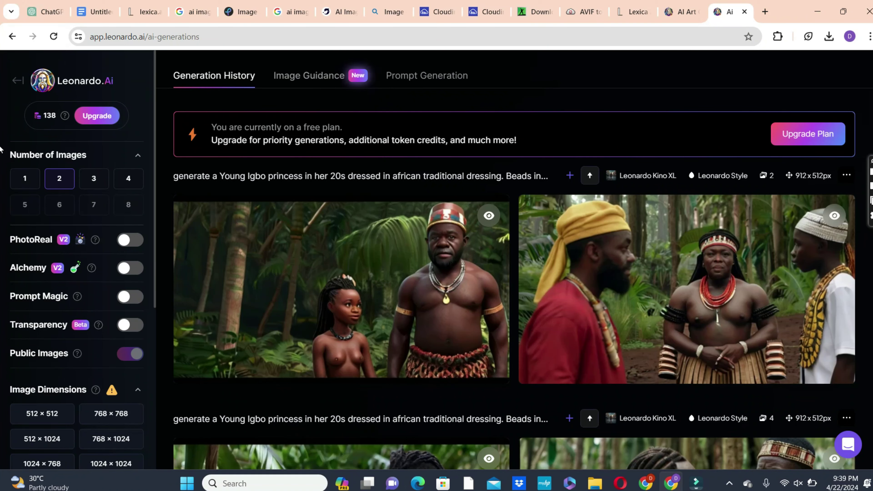
pyautogui.scroll(4, 514, 261)
pyautogui.click(790, 122)
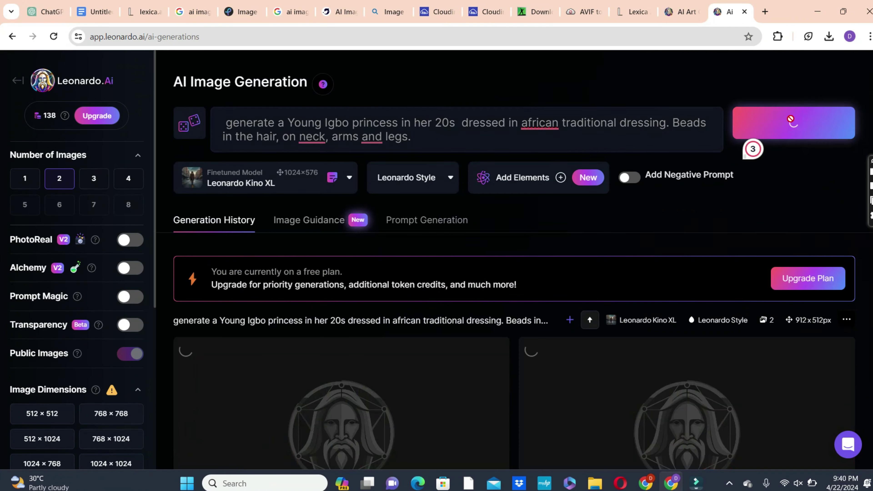
# Examine the two new images of the Igbo princess and the actions offered for each
pyautogui.scroll(-4, 790, 120)
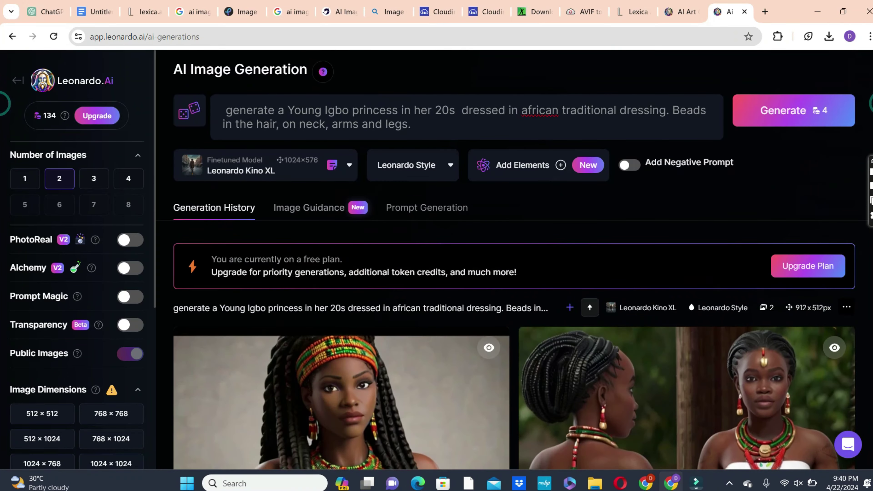
pyautogui.scroll(-2, 514, 267)
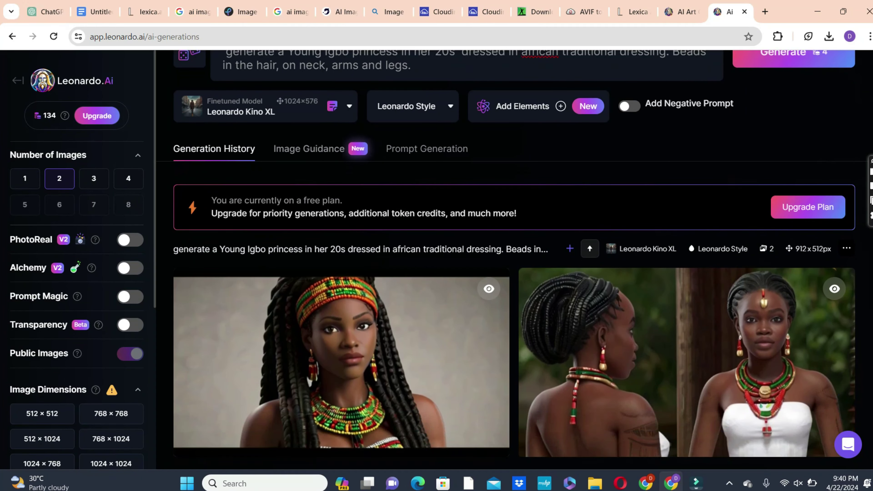
pyautogui.scroll(-3, 515, 261)
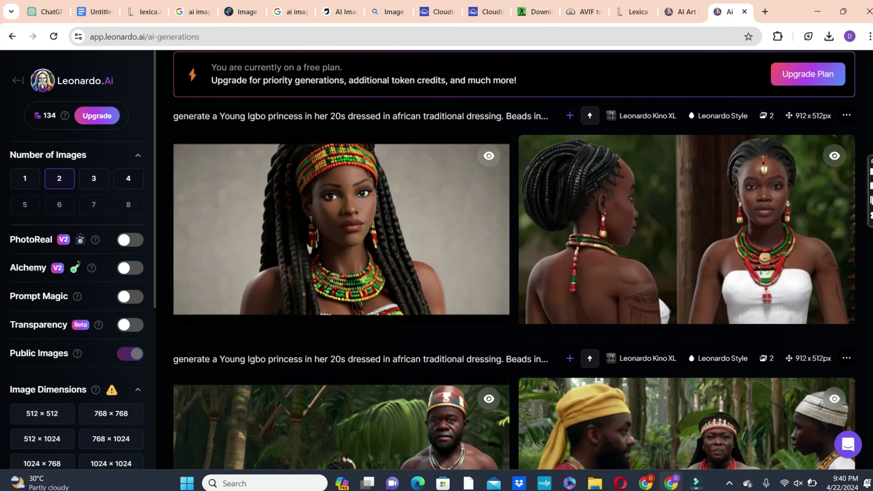
pyautogui.scroll(1, 514, 261)
pyautogui.moveTo(426, 275)
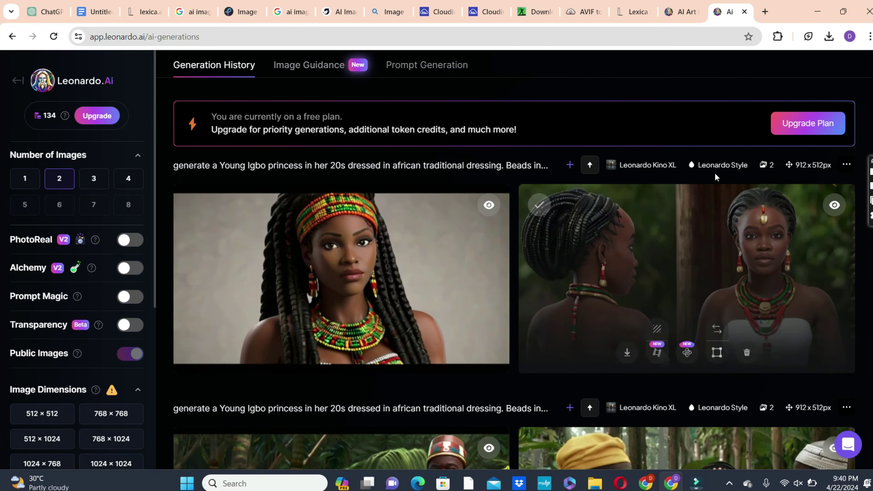
pyautogui.moveTo(685, 326)
pyautogui.moveTo(385, 266)
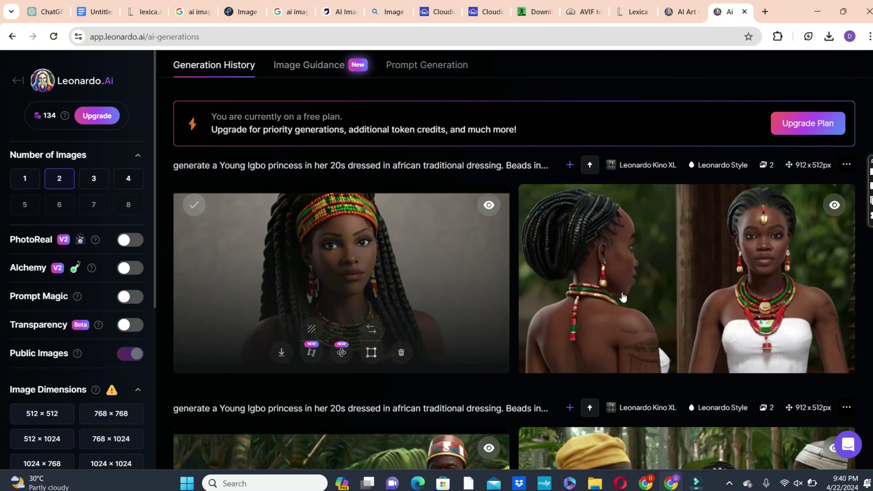
pyautogui.moveTo(660, 319)
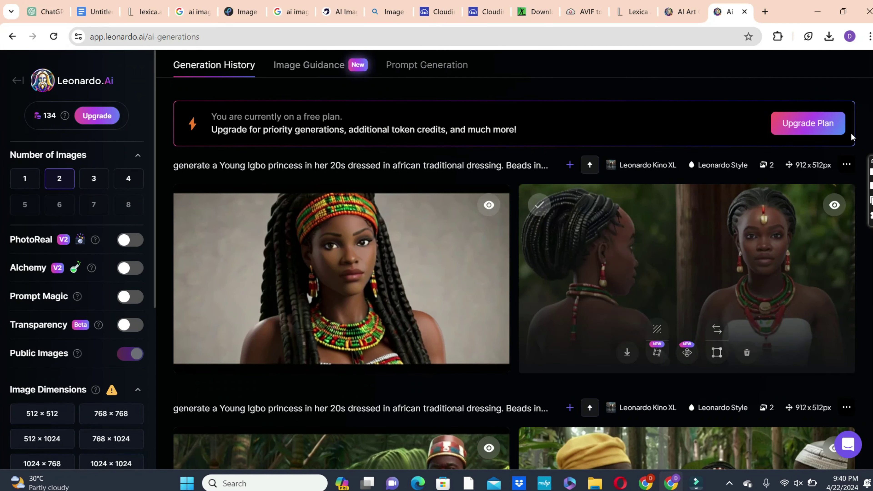
# Revisit the open DeepAI and Pixlr image generator pages and look over Pixlr's generated princess images and popular gallery
pyautogui.click(339, 12)
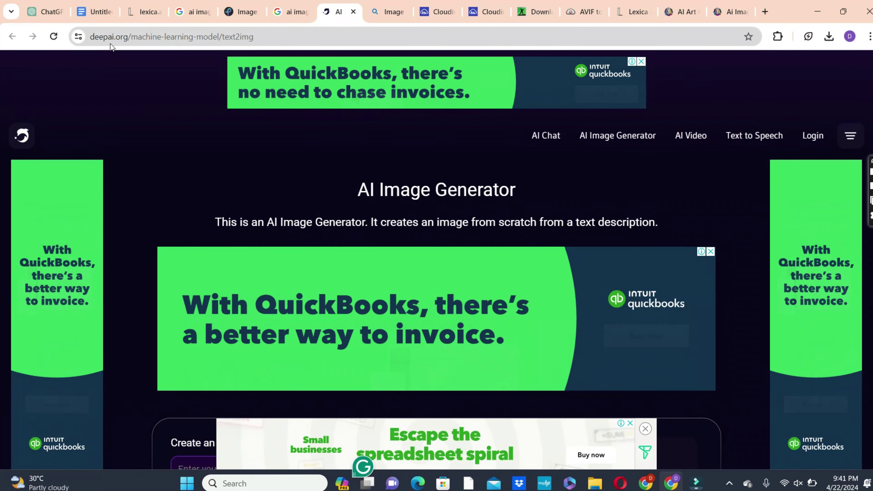
pyautogui.click(243, 13)
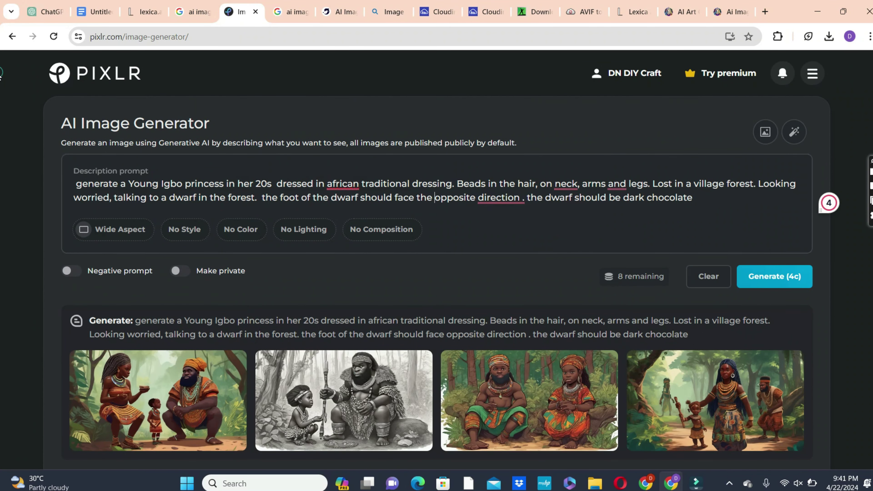
pyautogui.scroll(-8, 1, 77)
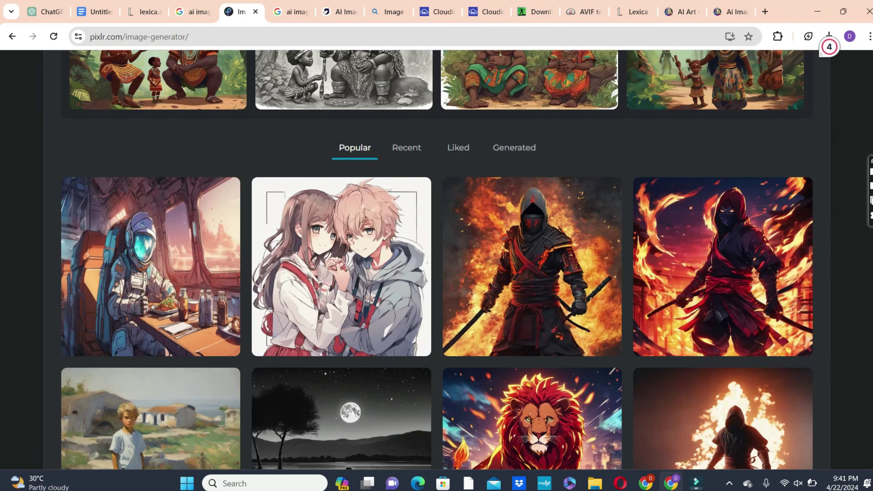
pyautogui.scroll(8, 0, 77)
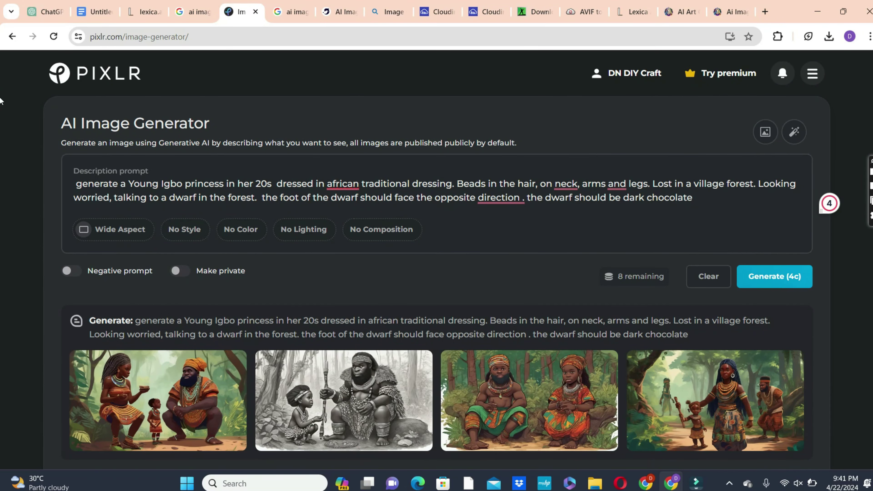
pyautogui.scroll(-10, 0, 96)
pyautogui.scroll(-2, 1, 97)
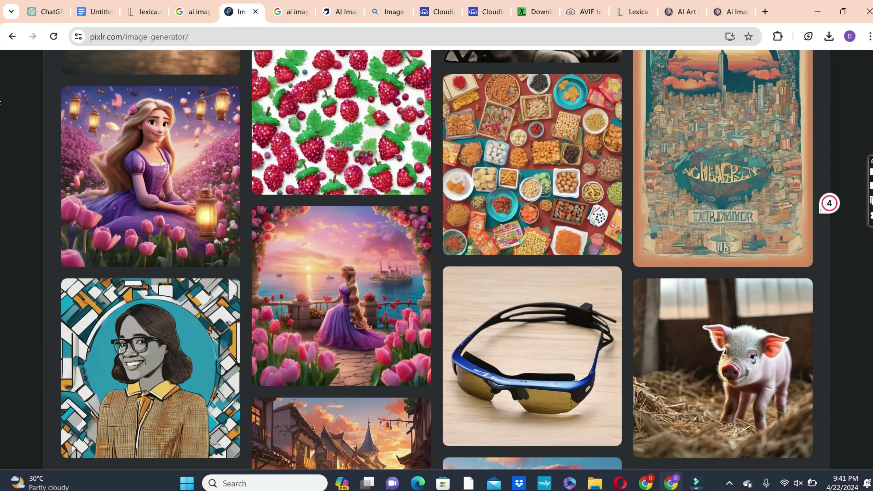
pyautogui.scroll(-4, 1, 101)
pyautogui.scroll(8, 1, 101)
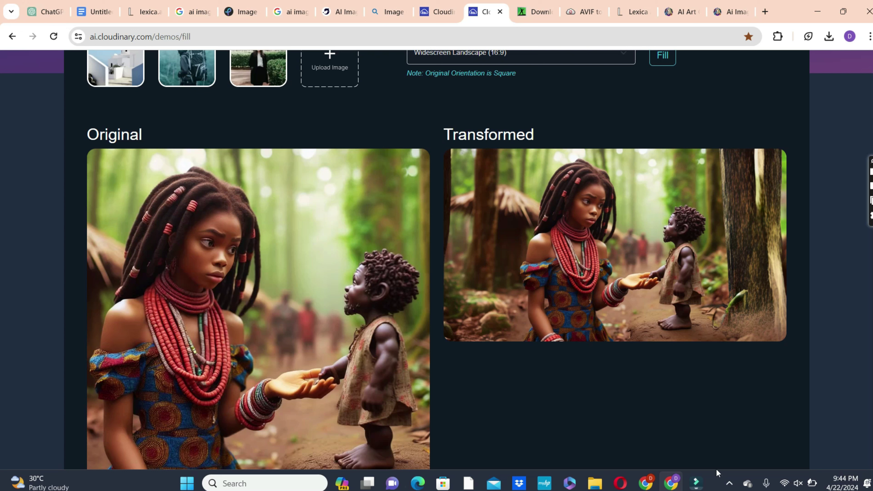
# Switch to Wondershare Filmora
pyautogui.moveTo(696, 484)
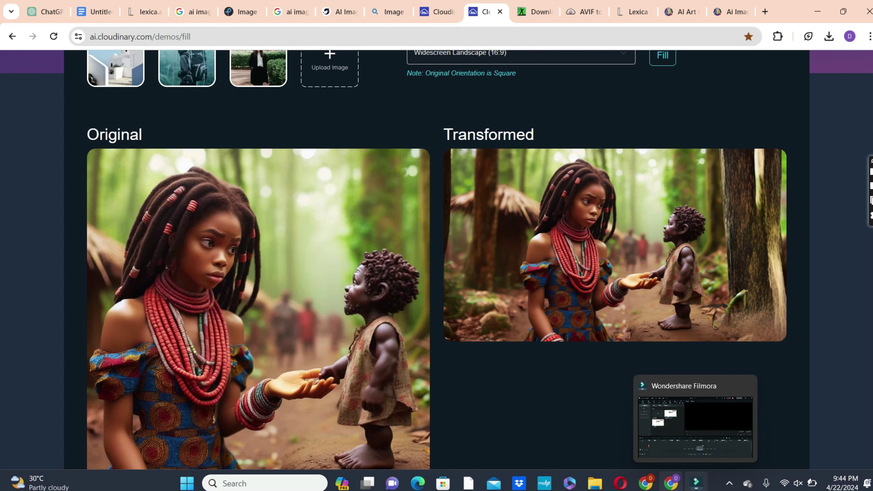